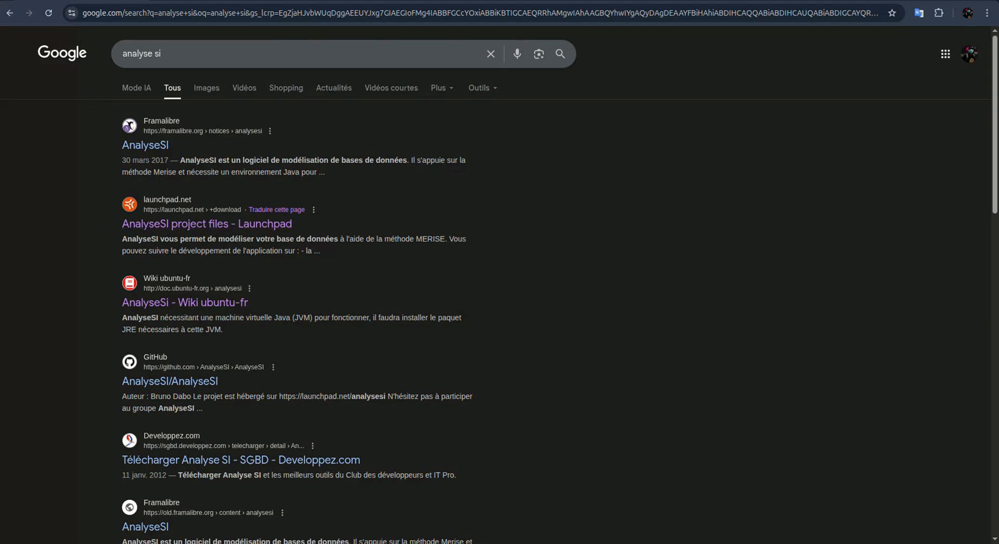
Step: Open the AnalyseSI project files result from Launchpad in a new tab and switch to it
{"action": "scroll", "coordinate": [517, 285], "scroll_direction": "down", "scroll_amount": 5}
{"action": "scroll", "coordinate": [208, 224], "scroll_direction": "up", "scroll_amount": 5}
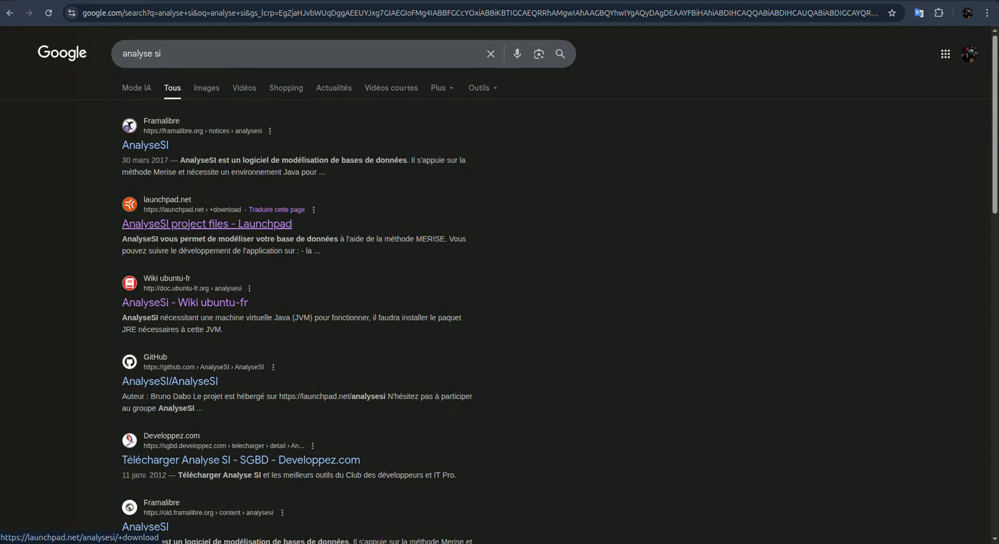
{"action": "right_click", "coordinate": [175, 228]}
{"action": "left_click", "coordinate": [208, 243]}
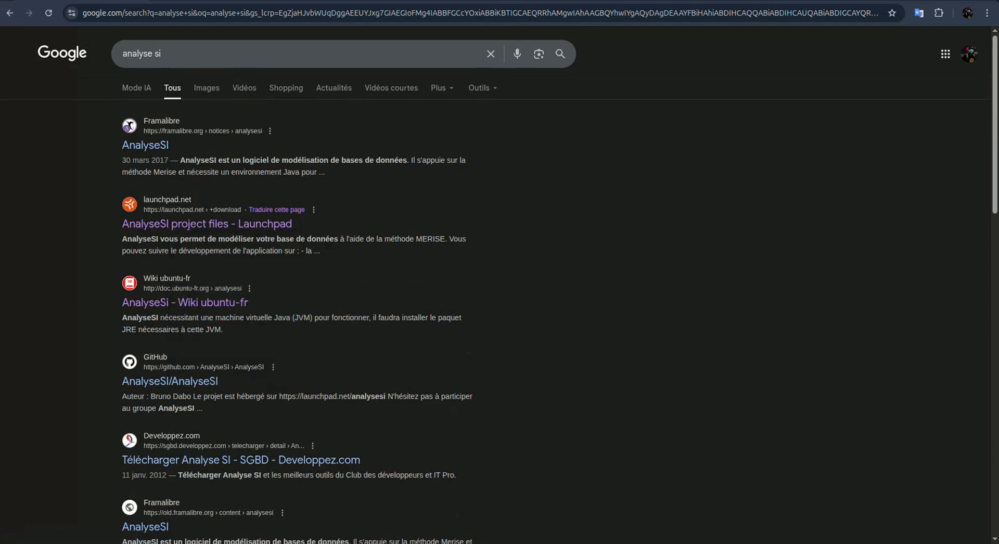
{"action": "key", "text": "ctrl+Tab"}
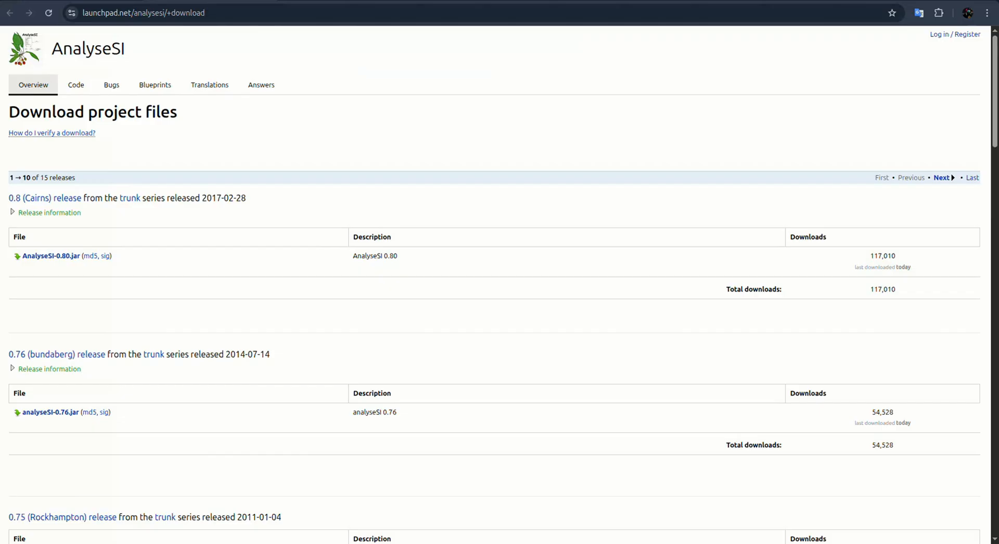
Step: Start downloading AnalyseSI-0.80.jar, pausing and resuming the transfer once
{"action": "scroll", "coordinate": [500, 287], "scroll_direction": "down", "scroll_amount": 7}
{"action": "scroll", "coordinate": [500, 287], "scroll_direction": "up", "scroll_amount": 7}
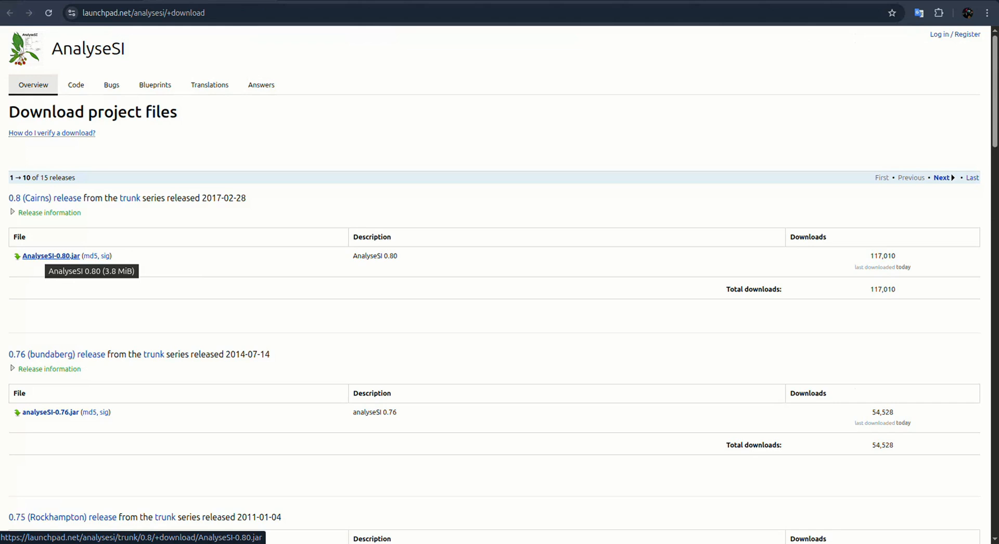
{"action": "left_click", "coordinate": [51, 256]}
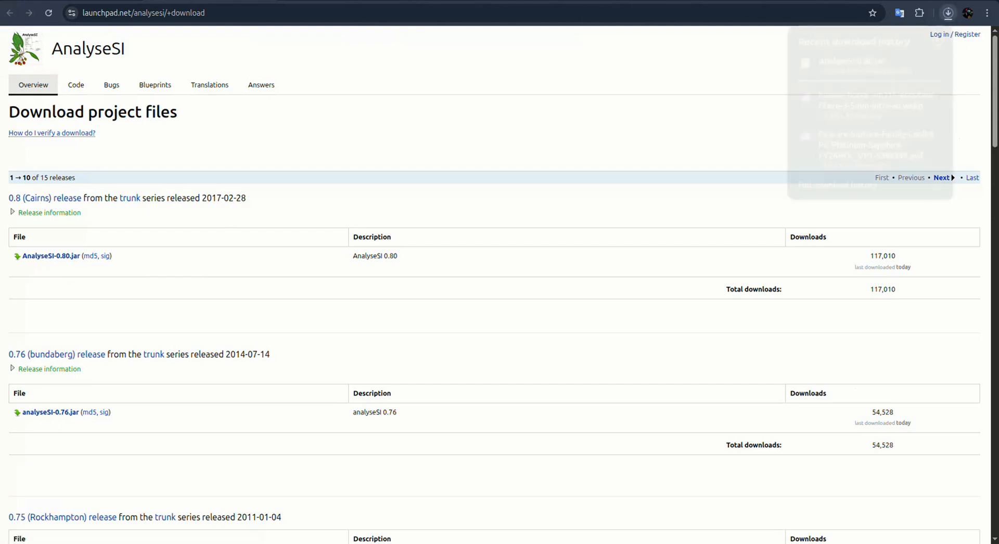
{"action": "left_click", "coordinate": [919, 60]}
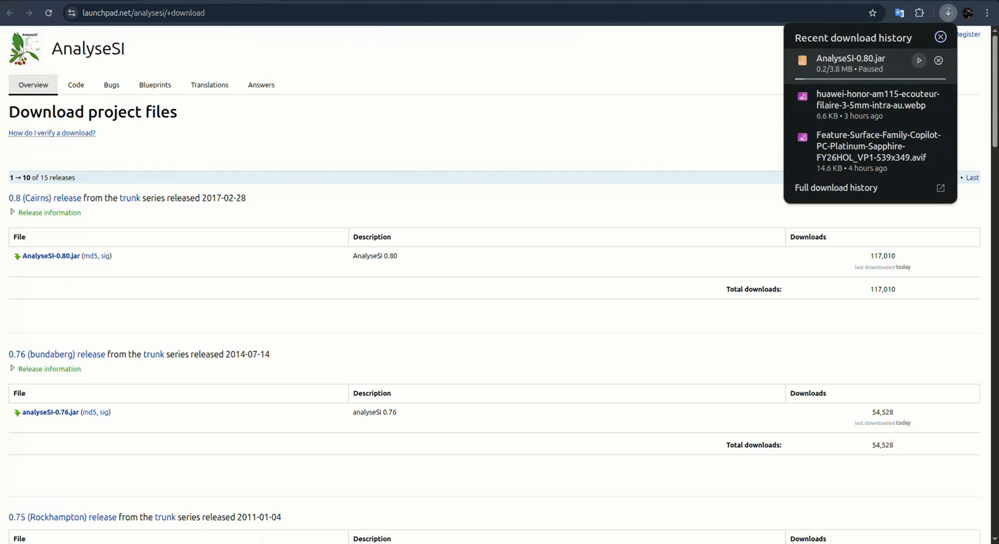
{"action": "left_click", "coordinate": [919, 61]}
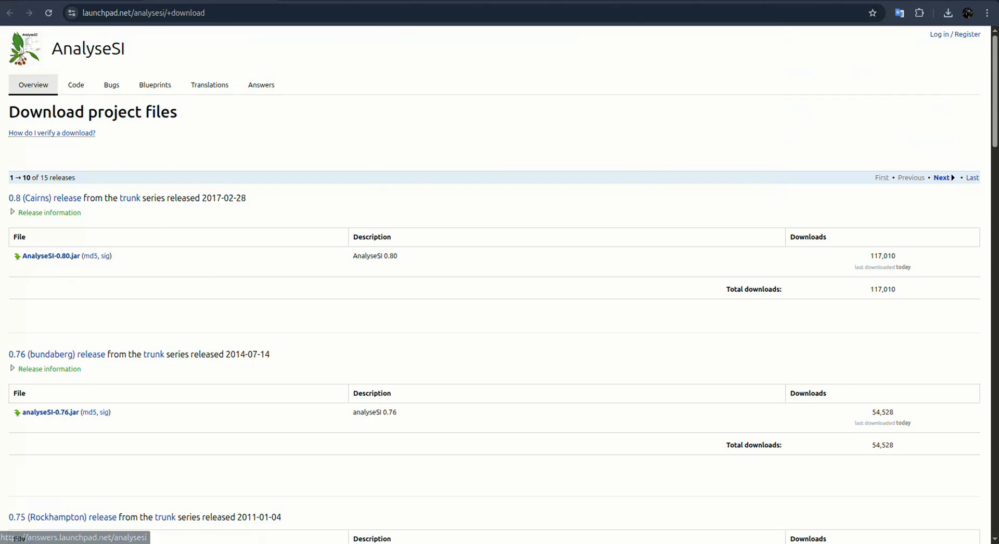
Step: Switch to the file manager and open a terminal in the Downloads folder
{"action": "left_click", "coordinate": [15, 32]}
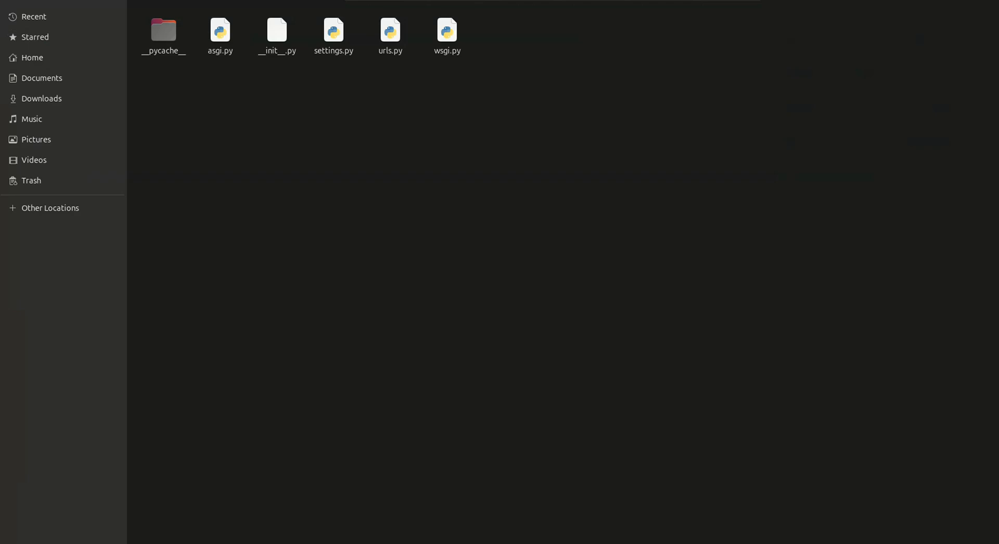
{"action": "left_click", "coordinate": [42, 98]}
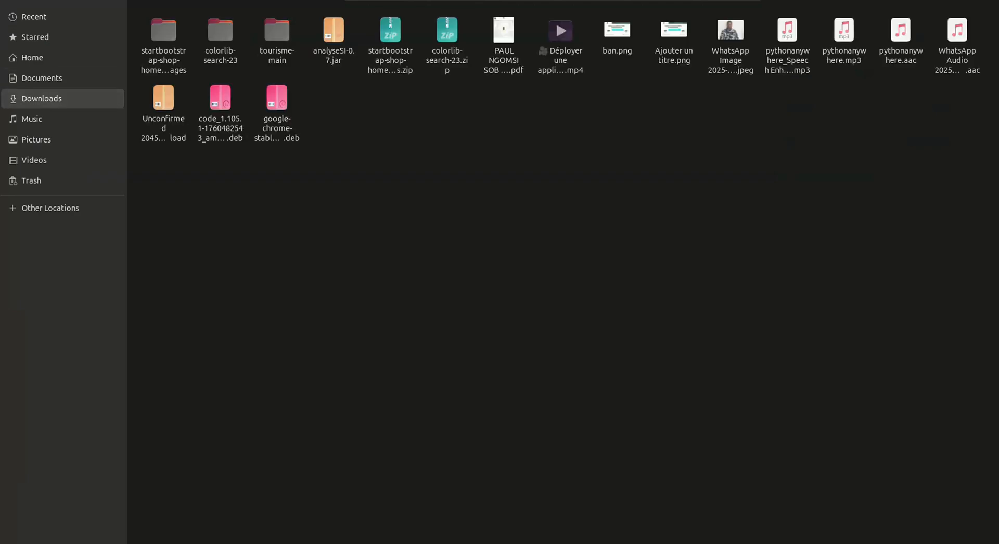
{"action": "left_click", "coordinate": [333, 39]}
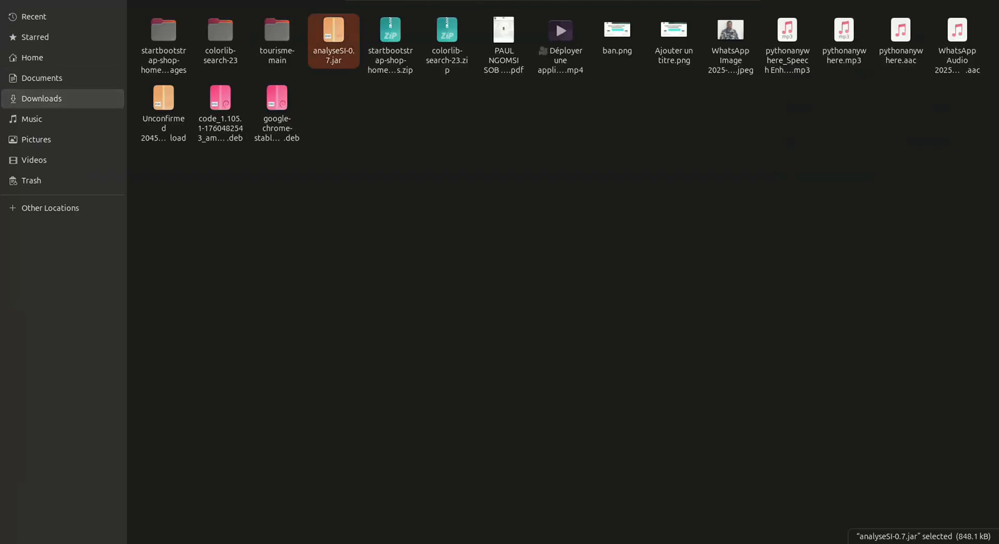
{"action": "right_click", "coordinate": [357, 151]}
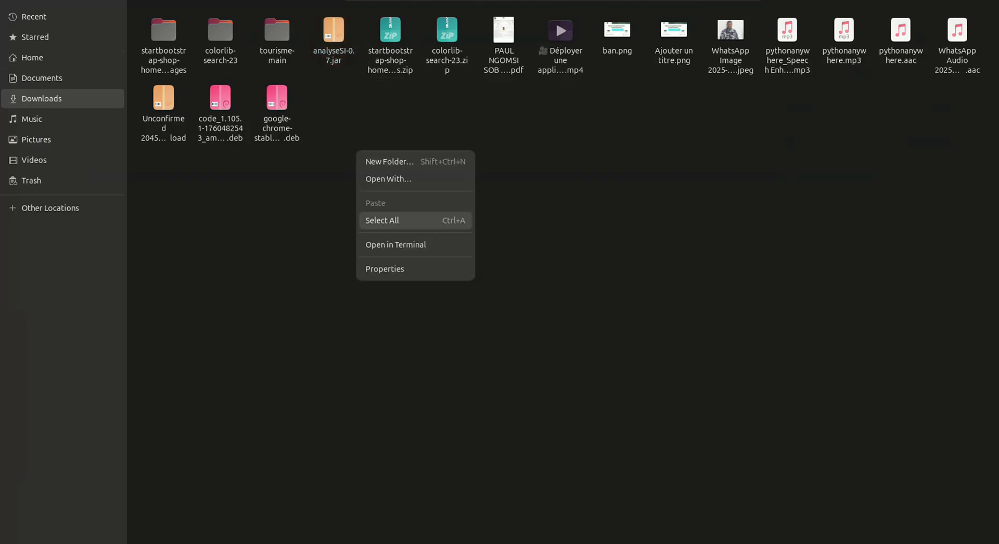
{"action": "left_click", "coordinate": [411, 246]}
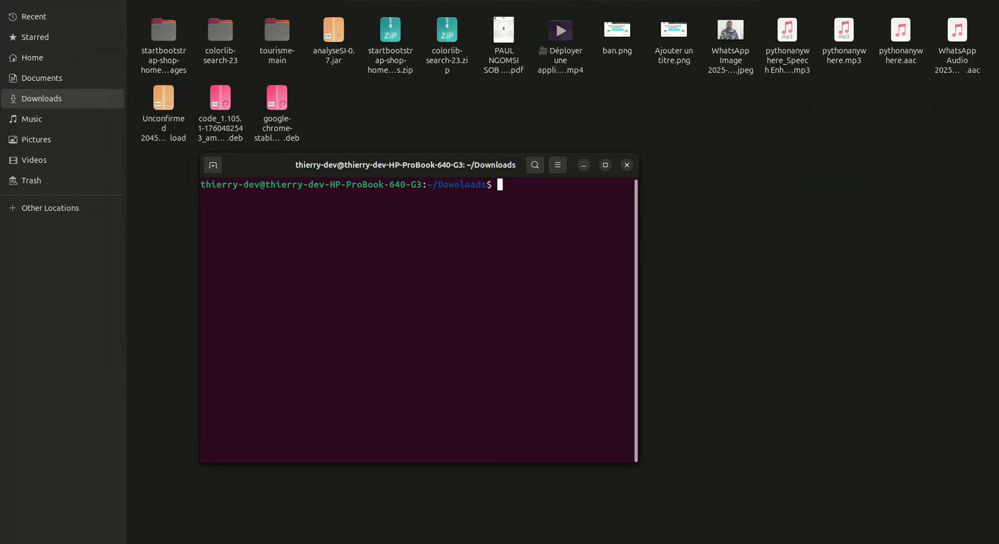
Step: Launch AnalyseSI with the command java -jar analyseSI-0.7.jar
{"action": "type", "text": "jo"}
{"action": "key", "text": "BackSpace"}
{"action": "key", "text": "BackSpace"}
{"action": "type", "text": "jav"}
{"action": "key", "text": "BackSpace"}
{"action": "key", "text": "BackSpace"}
{"action": "key", "text": "BackSpace"}
{"action": "type", "text": "java -jar a"}
{"action": "key", "text": "Tab"}
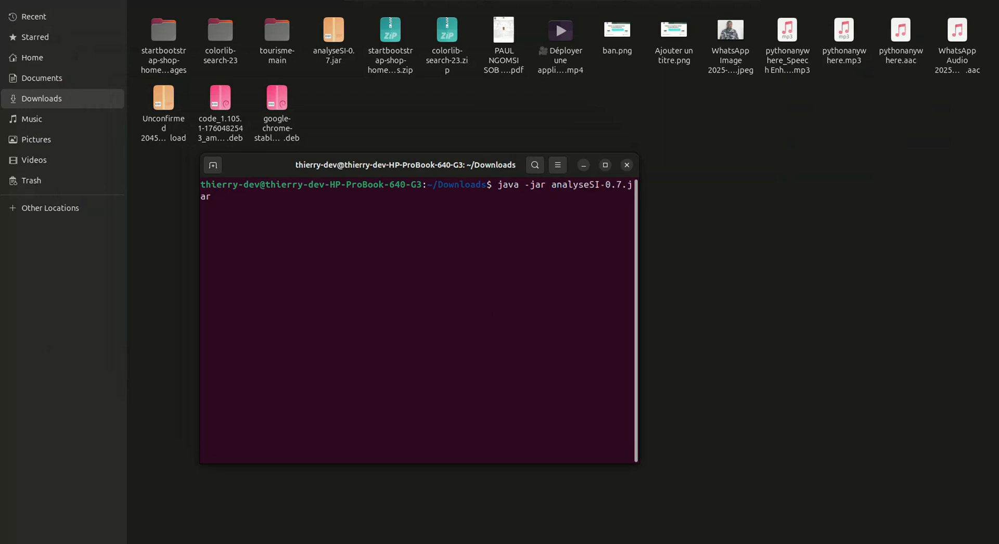
{"action": "key", "text": "Return"}
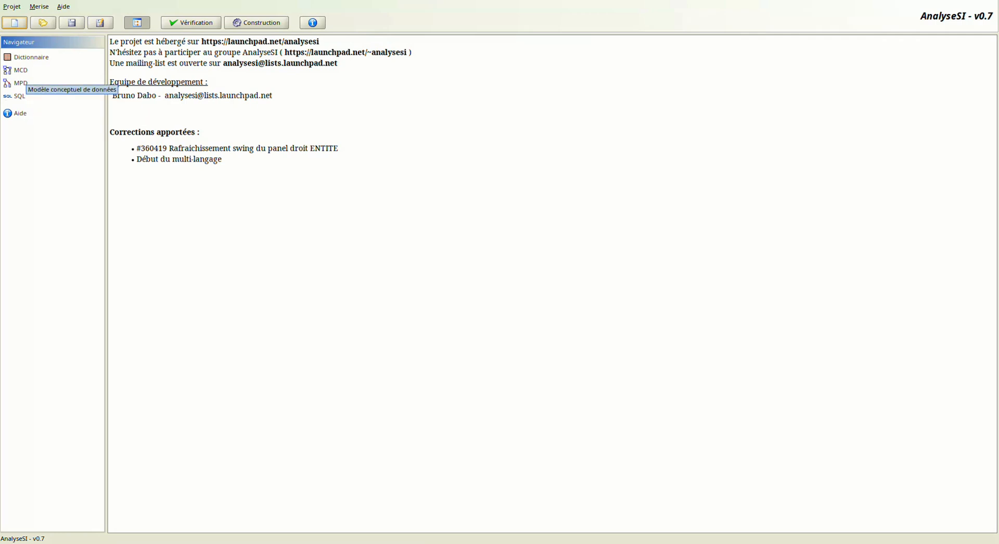
Step: Add two entities to the conceptual data model (MCD) and place them side by side with a gap between them
{"action": "left_click", "coordinate": [21, 70]}
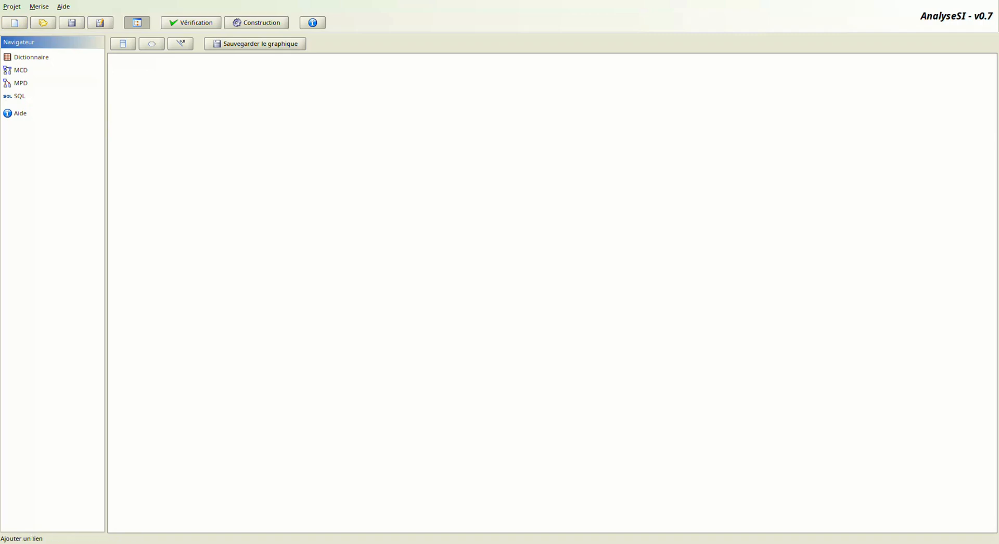
{"action": "left_click", "coordinate": [122, 43]}
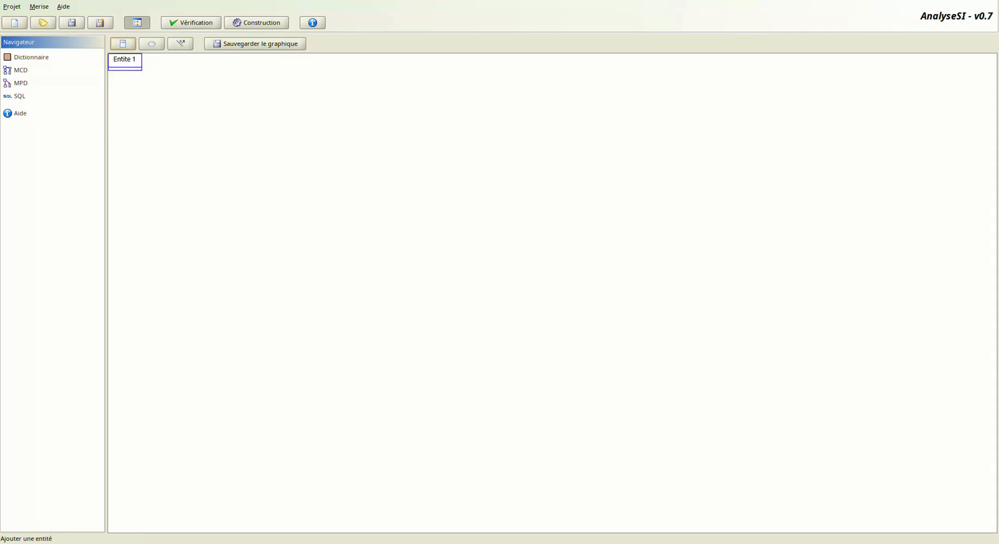
{"action": "left_click", "coordinate": [123, 43]}
{"action": "left_click_drag", "start_coordinate": [135, 70], "coordinate": [167, 133]}
{"action": "left_click_drag", "start_coordinate": [312, 109], "coordinate": [329, 124]}
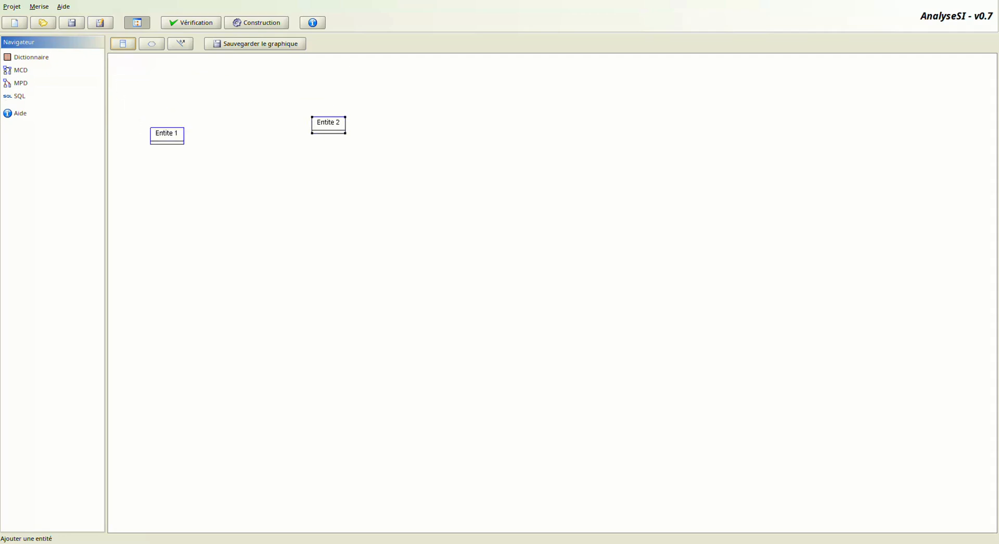
Step: Open Entite 1 for editing and set its name to Produit
{"action": "double_click", "coordinate": [167, 134]}
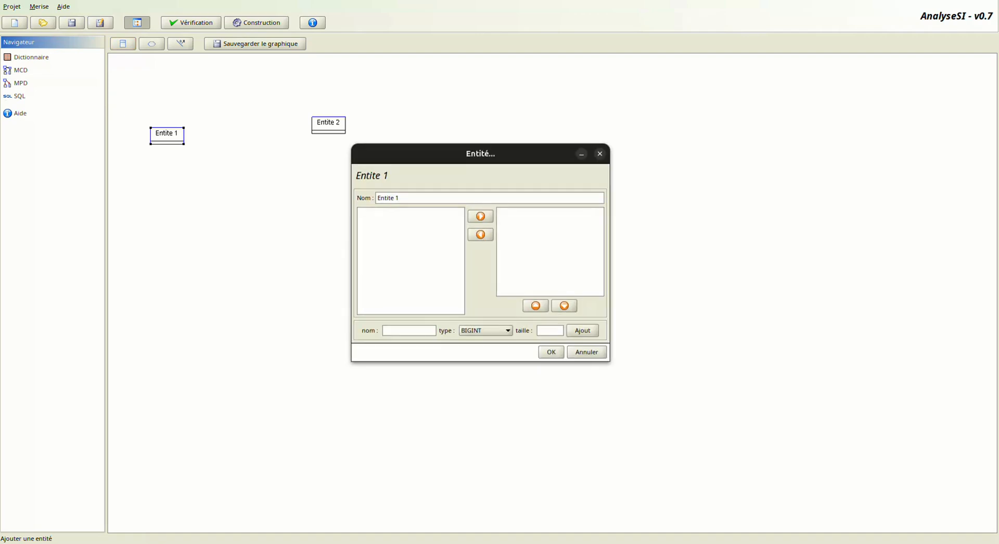
{"action": "key", "text": "ctrl+a"}
{"action": "type", "text": "P"}
{"action": "type", "text": "roduit"}
Step: Create an attribute pk of type INT and assign it to the Produit entity
{"action": "type", "text": "pk"}
{"action": "left_click", "coordinate": [486, 331]}
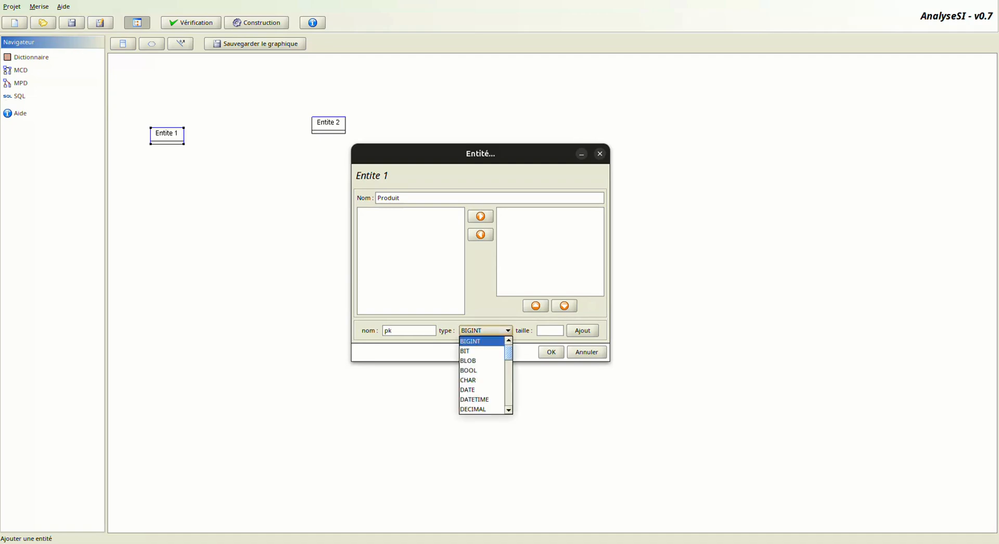
{"action": "scroll", "coordinate": [481, 374], "scroll_direction": "down", "scroll_amount": 5}
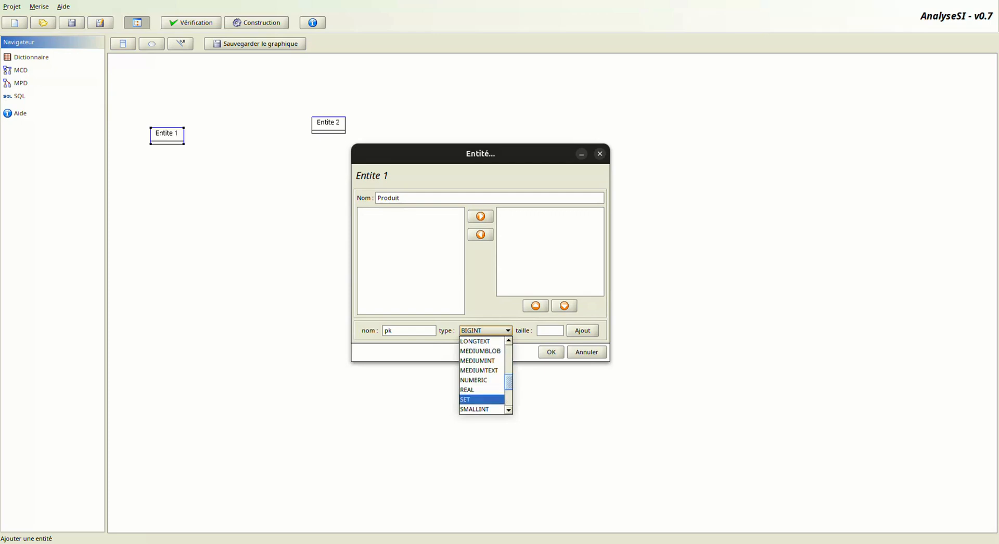
{"action": "scroll", "coordinate": [482, 375], "scroll_direction": "down", "scroll_amount": 3}
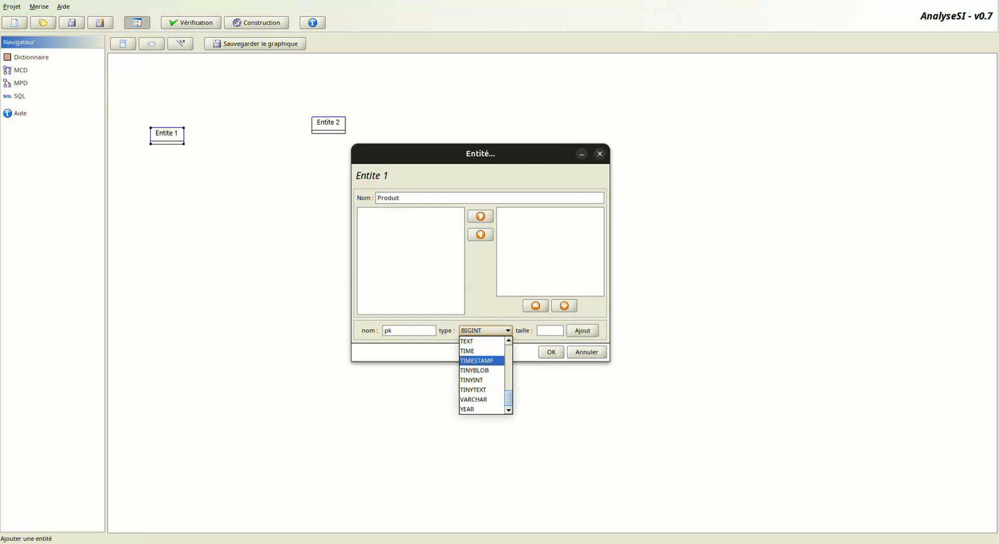
{"action": "scroll", "coordinate": [482, 380], "scroll_direction": "up", "scroll_amount": 2}
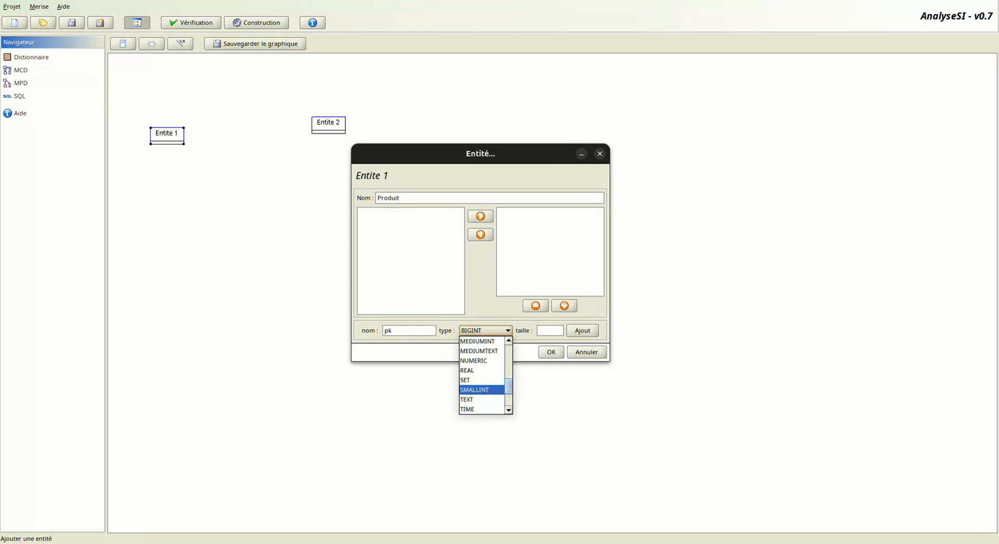
{"action": "scroll", "coordinate": [481, 375], "scroll_direction": "up", "scroll_amount": 2}
{"action": "left_click", "coordinate": [475, 351]}
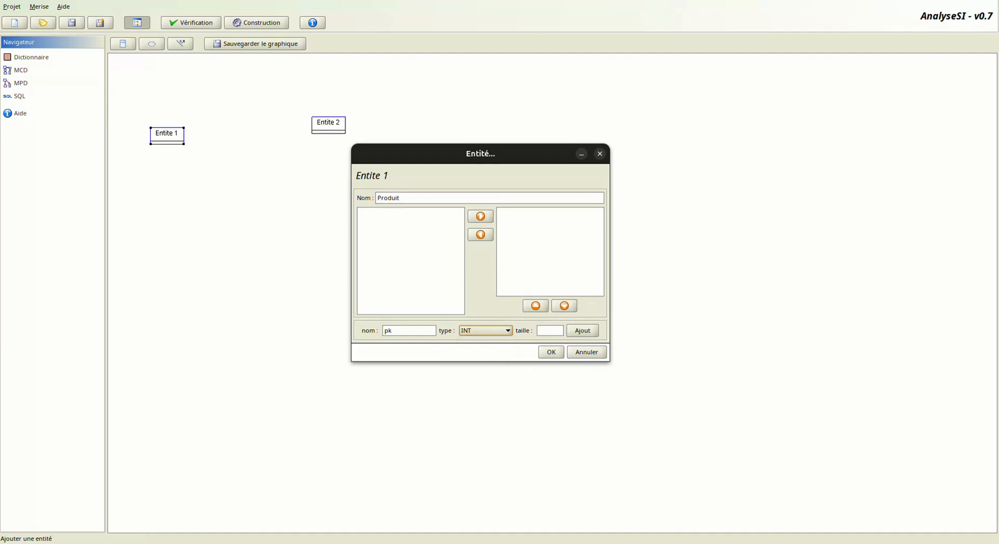
{"action": "left_click", "coordinate": [582, 330]}
{"action": "left_click", "coordinate": [361, 212]}
{"action": "left_click", "coordinate": [480, 216]}
Step: Create an attribute nom of type VARCHAR with size 50
{"action": "type", "text": "nom"}
{"action": "key", "text": "Tab"}
{"action": "key", "text": "alt+Down"}
{"action": "key", "text": "Down"}
{"action": "key", "text": "Down"}
{"action": "key", "text": "Down"}
{"action": "key", "text": "Down"}
{"action": "key", "text": "Down"}
{"action": "key", "text": "Down"}
{"action": "key", "text": "Down"}
{"action": "key", "text": "Down"}
{"action": "key", "text": "Down"}
{"action": "key", "text": "Down"}
{"action": "key", "text": "Down"}
{"action": "key", "text": "Down"}
{"action": "key", "text": "Down"}
{"action": "key", "text": "Down"}
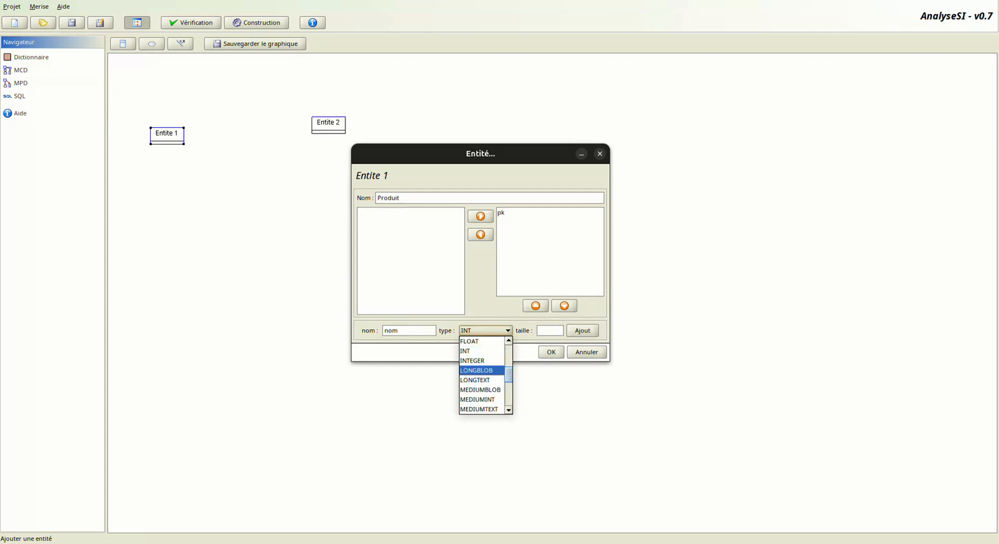
{"action": "key", "text": "Return"}
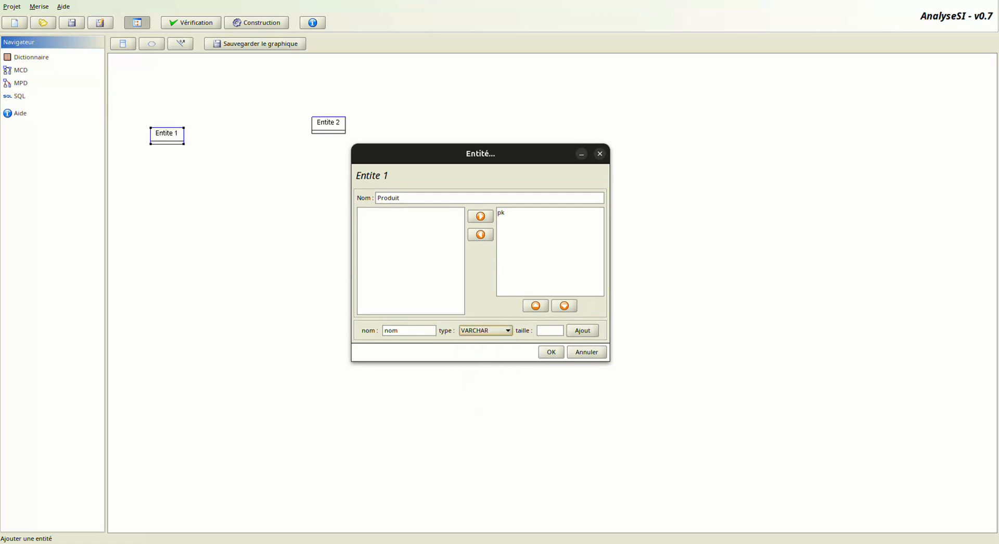
{"action": "key", "text": "Tab"}
{"action": "type", "text": "50"}
{"action": "key", "text": "Return"}
Step: Create an attribute prix of type FLOAT without a size
{"action": "type", "text": "prix"}
{"action": "key", "text": "Tab"}
{"action": "key", "text": "alt+Down"}
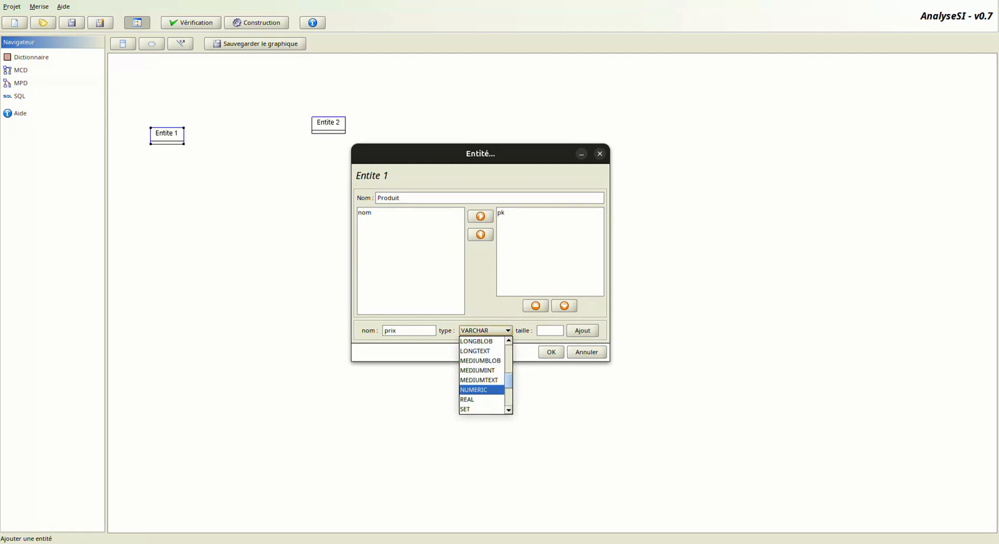
{"action": "key", "text": "Up"}
{"action": "key", "text": "Up"}
{"action": "key", "text": "Up"}
{"action": "key", "text": "Up"}
{"action": "key", "text": "Up"}
{"action": "key", "text": "Up"}
{"action": "key", "text": "Up"}
{"action": "key", "text": "Up"}
{"action": "key", "text": "Up"}
{"action": "key", "text": "Down"}
{"action": "key", "text": "Down"}
{"action": "key", "text": "Up"}
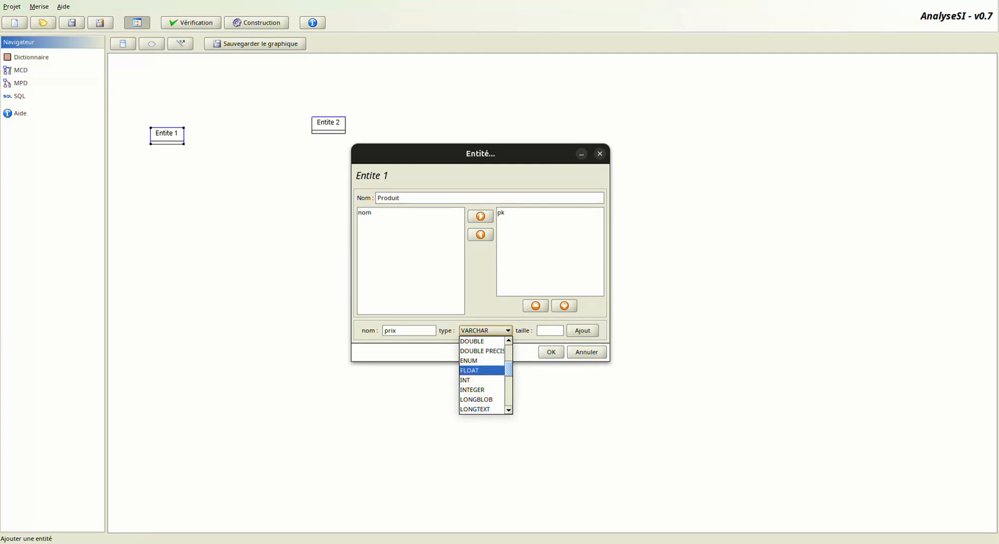
{"action": "key", "text": "Return"}
{"action": "key", "text": "Return"}
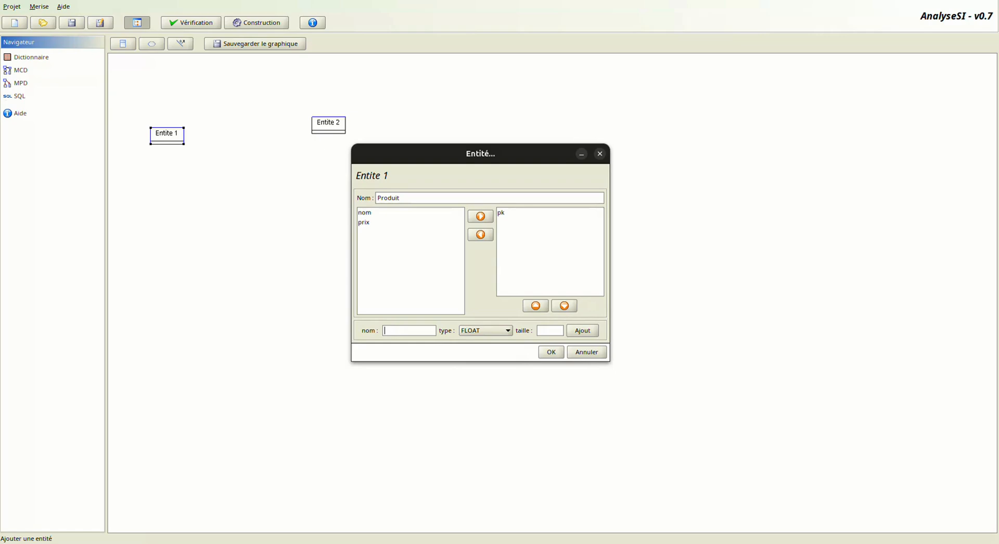
Step: Create an attribute desc of type TEXT without a size
{"action": "type", "text": "desc"}
{"action": "key", "text": "Tab"}
{"action": "key", "text": "Down"}
{"action": "key", "text": "Down"}
{"action": "key", "text": "Down"}
{"action": "key", "text": "Down"}
{"action": "key", "text": "Down"}
{"action": "key", "text": "Down"}
{"action": "key", "text": "Down"}
{"action": "key", "text": "Down"}
{"action": "key", "text": "Down"}
{"action": "key", "text": "Down"}
{"action": "key", "text": "Down"}
{"action": "key", "text": "Down"}
{"action": "key", "text": "Down"}
{"action": "key", "text": "Down"}
{"action": "key", "text": "Down"}
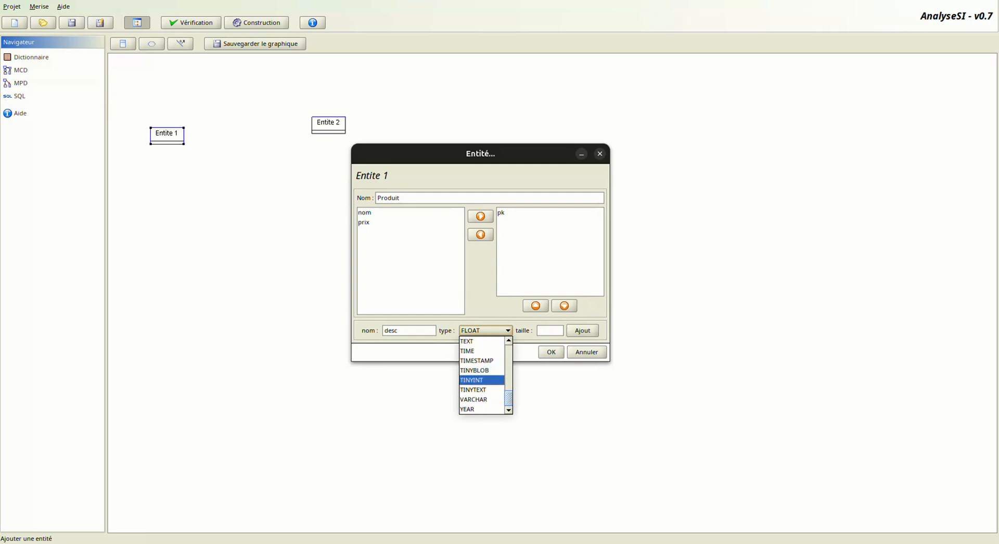
{"action": "key", "text": "Down"}
{"action": "key", "text": "Down"}
{"action": "key", "text": "Down"}
{"action": "key", "text": "Up"}
{"action": "key", "text": "Up"}
{"action": "key", "text": "Up"}
{"action": "key", "text": "Up"}
{"action": "key", "text": "Up"}
{"action": "key", "text": "Up"}
{"action": "key", "text": "Return"}
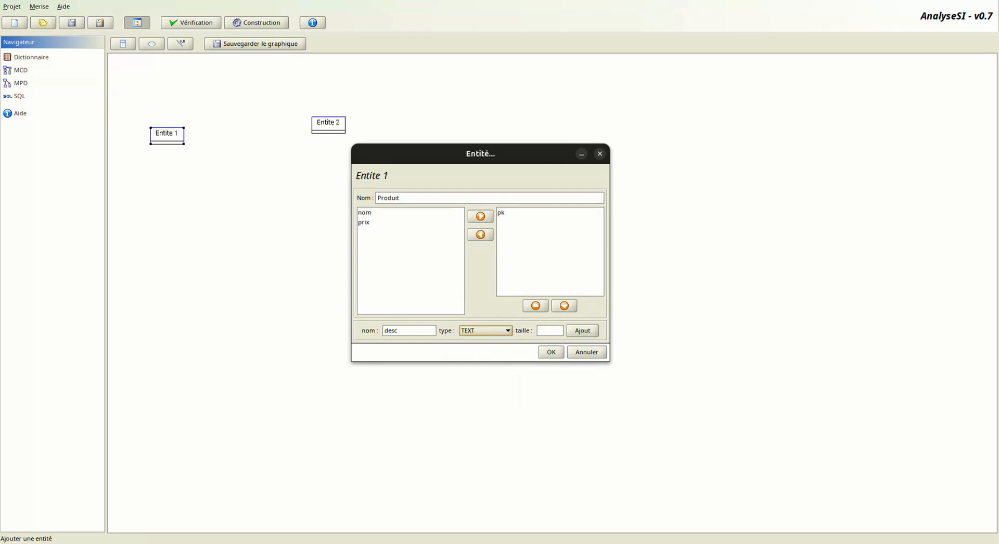
{"action": "key", "text": "Return"}
Step: Assign nom, prix and desc to Produit, accept the entity, and move it up and closer to Entite 2
{"action": "double_click", "coordinate": [365, 213]}
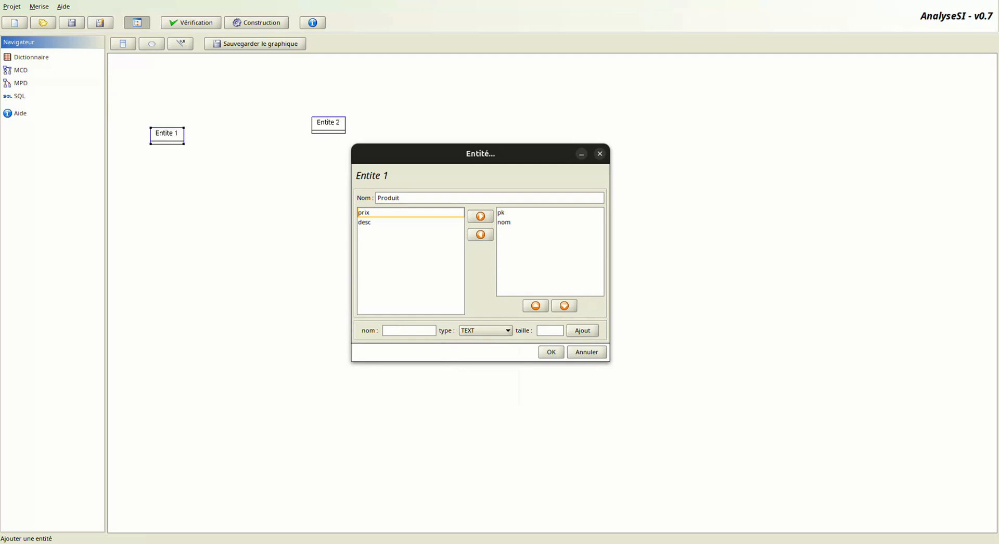
{"action": "double_click", "coordinate": [365, 212]}
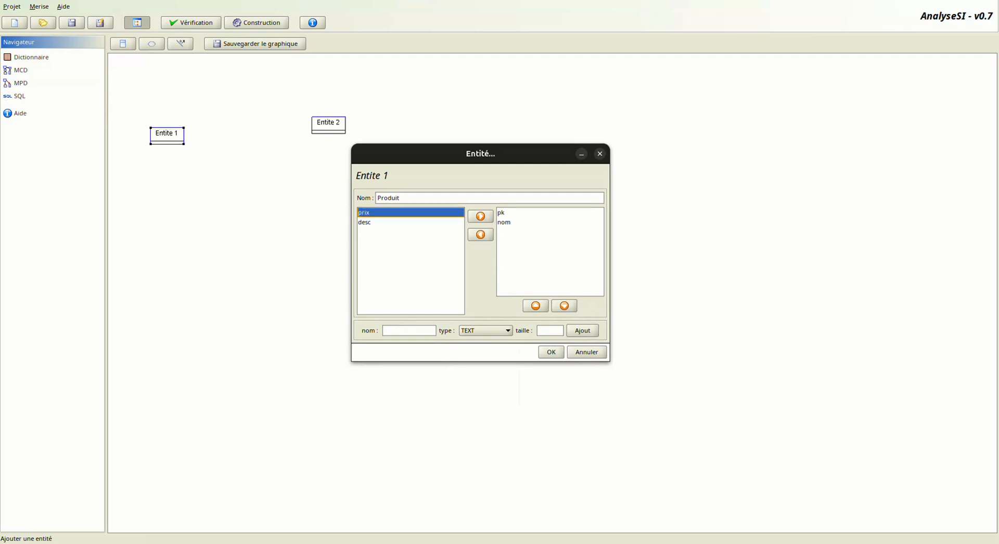
{"action": "double_click", "coordinate": [365, 212]}
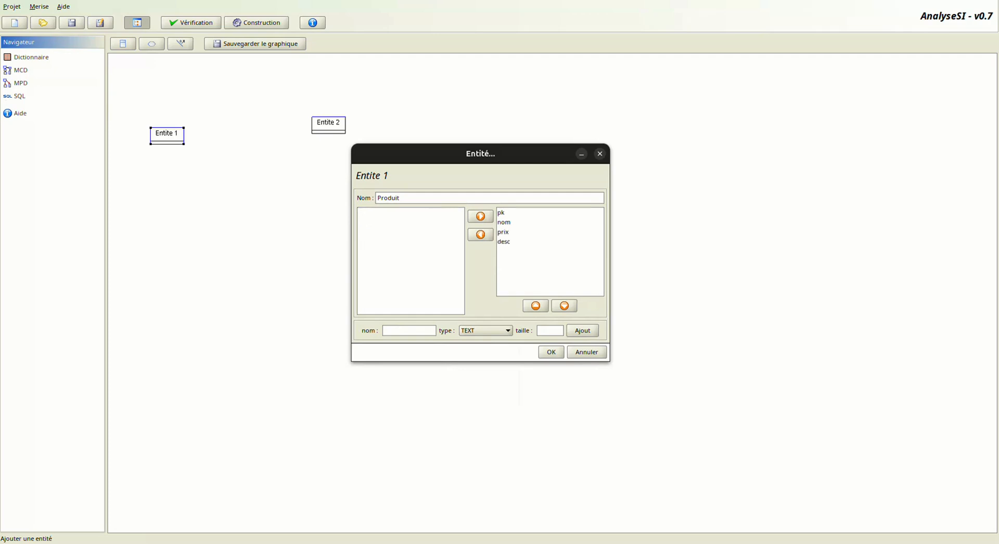
{"action": "left_click", "coordinate": [551, 353]}
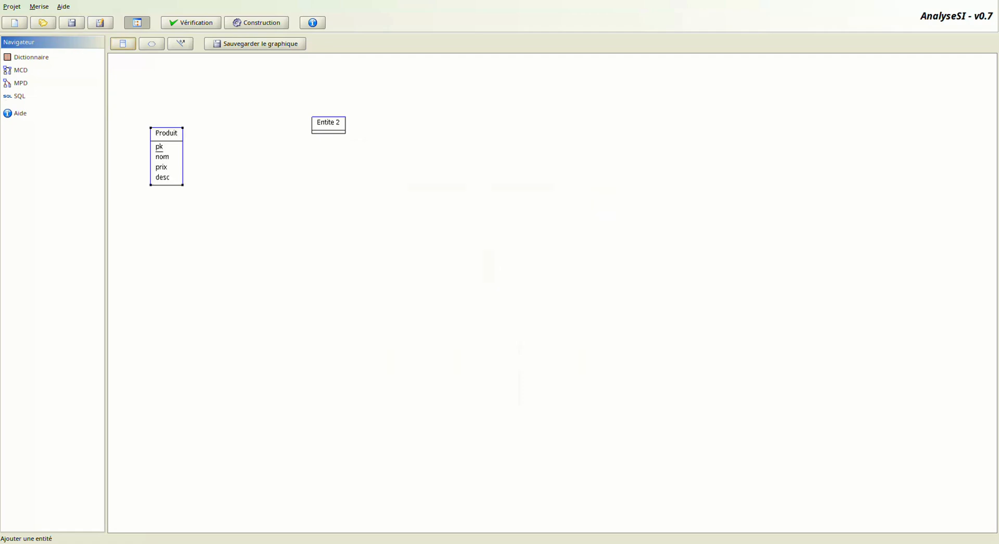
{"action": "left_click_drag", "start_coordinate": [166, 133], "coordinate": [198, 103]}
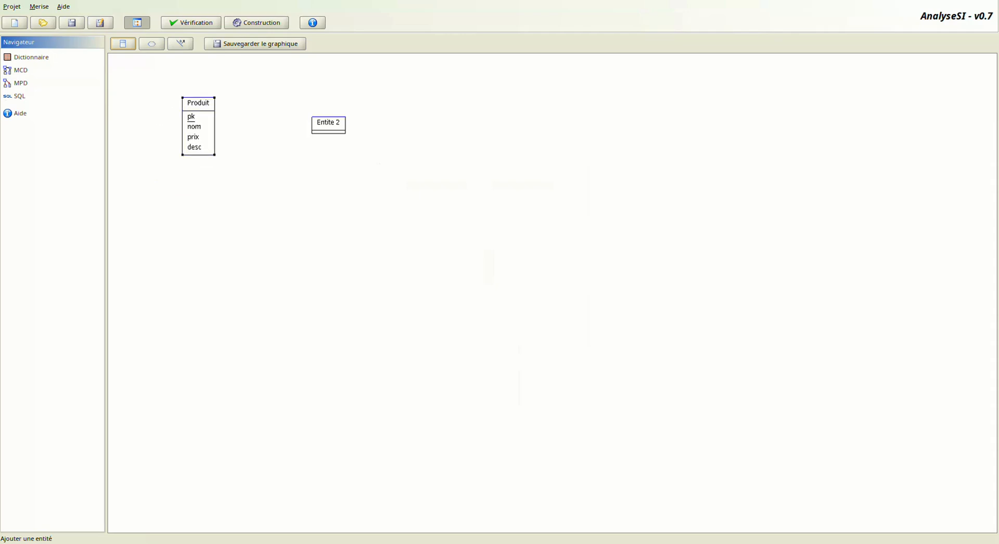
Step: Open Entite 2 for editing and rename the entity as Categorie
{"action": "double_click", "coordinate": [328, 124]}
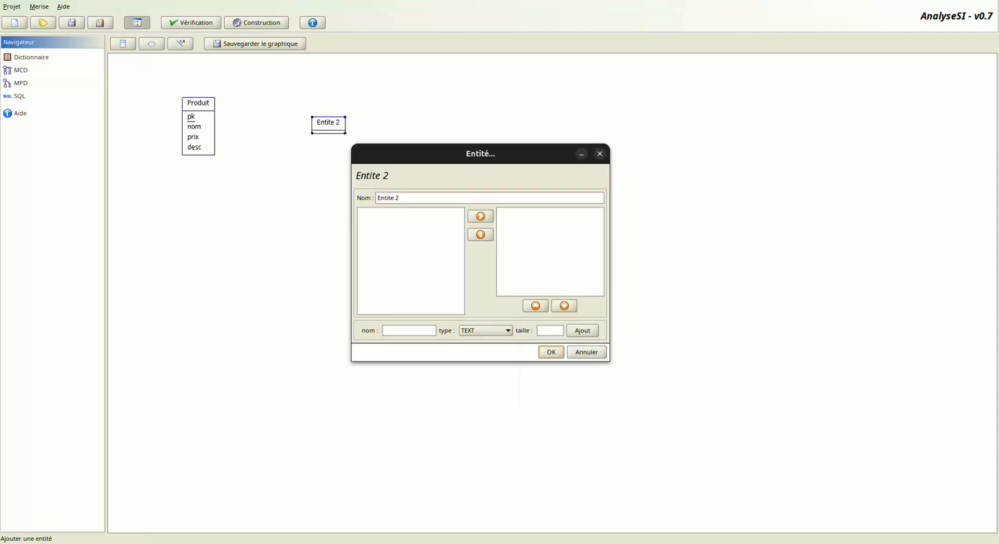
{"action": "triple_click", "coordinate": [399, 198]}
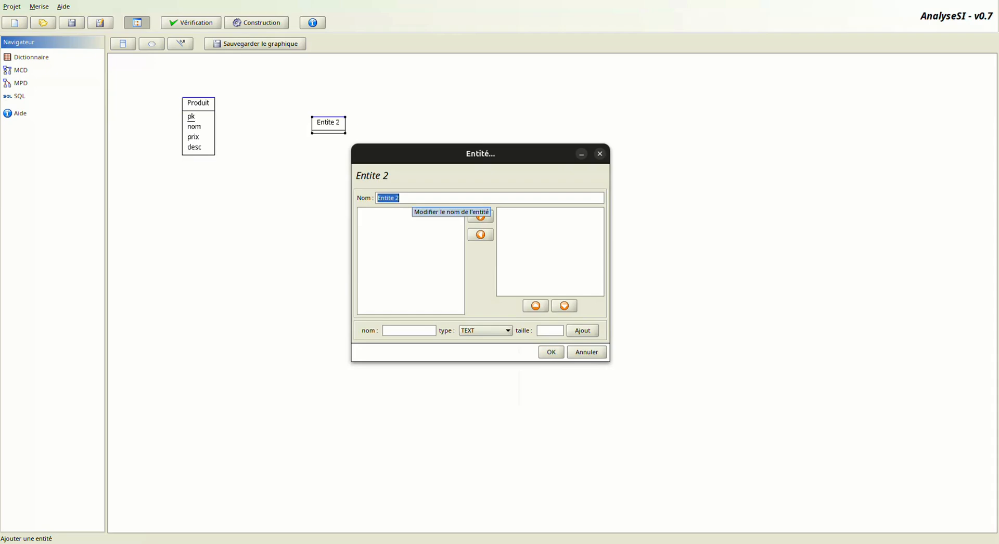
{"action": "type", "text": "c"}
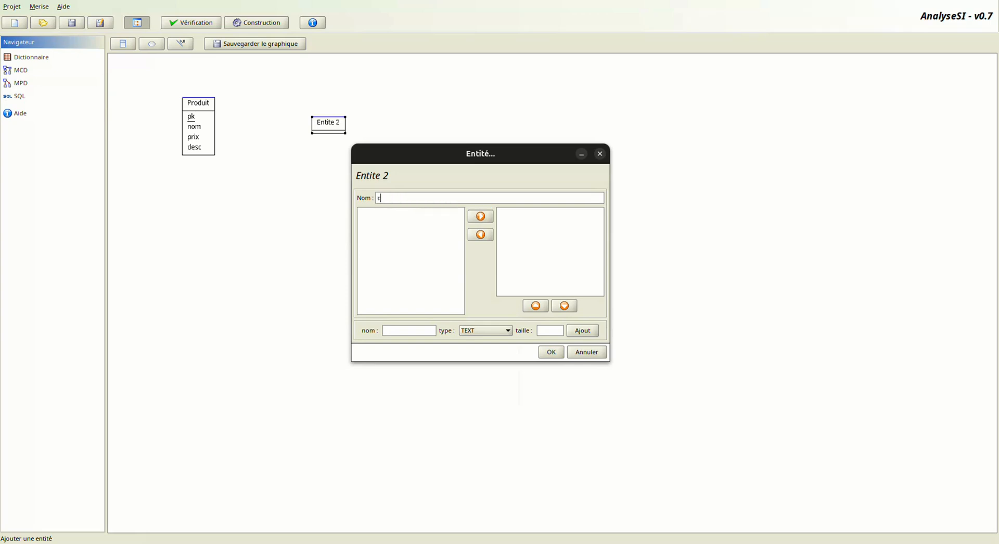
{"action": "key", "text": "BackSpace"}
{"action": "type", "text": "C"}
{"action": "type", "text": "ategorie"}
Step: Try to create an attribute pk of type INT without a size for Categorie
{"action": "type", "text": "pk"}
{"action": "left_click", "coordinate": [485, 330]}
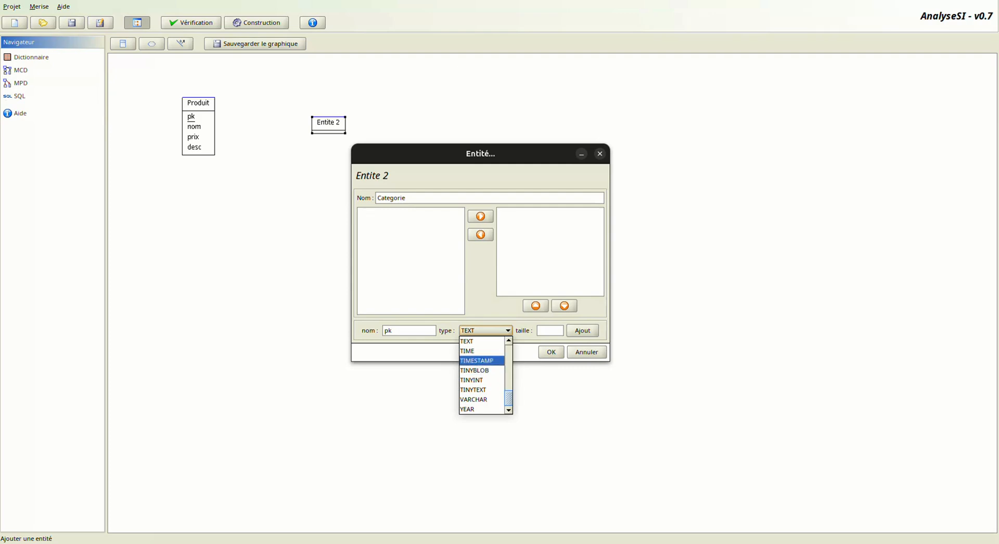
{"action": "scroll", "coordinate": [481, 361], "scroll_direction": "up", "scroll_amount": 3}
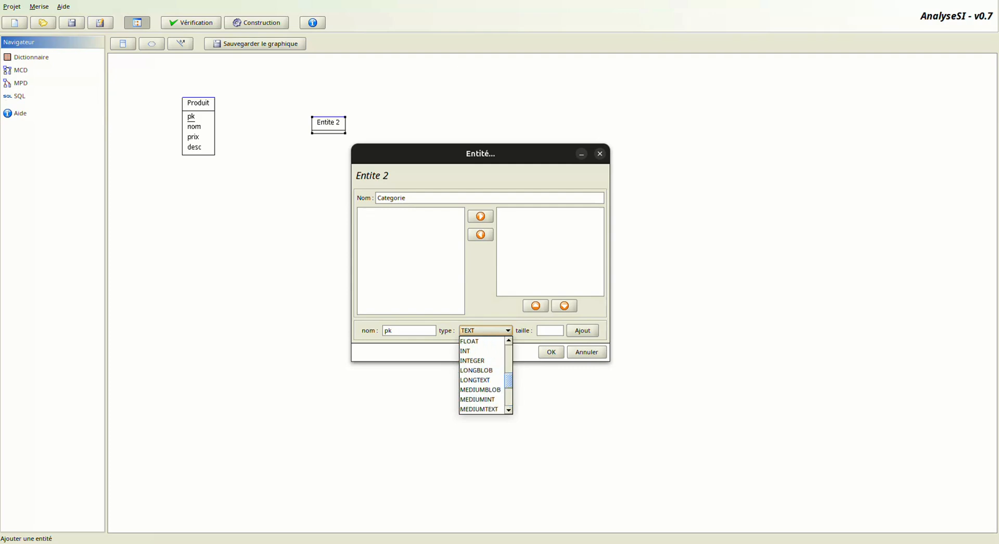
{"action": "left_click", "coordinate": [474, 351]}
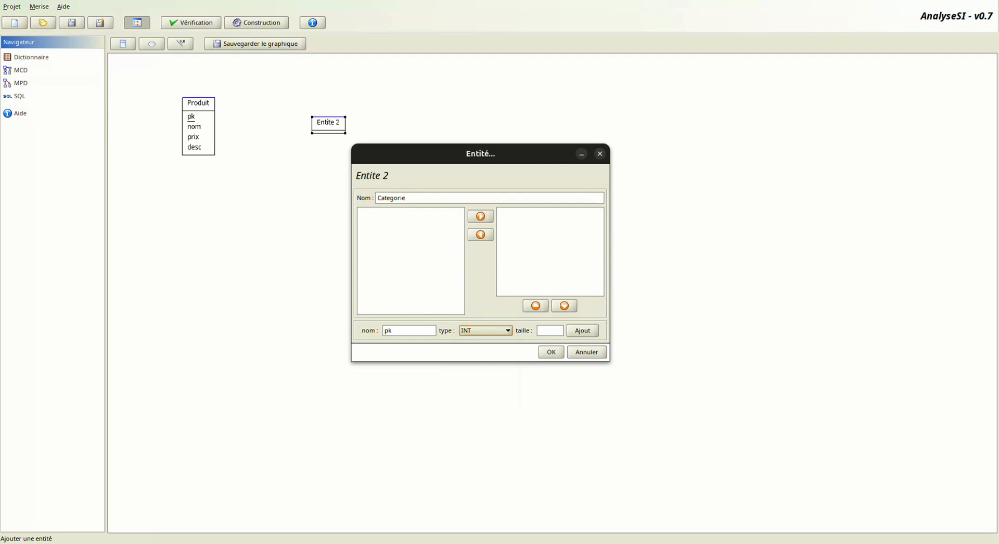
{"action": "left_click", "coordinate": [583, 331]}
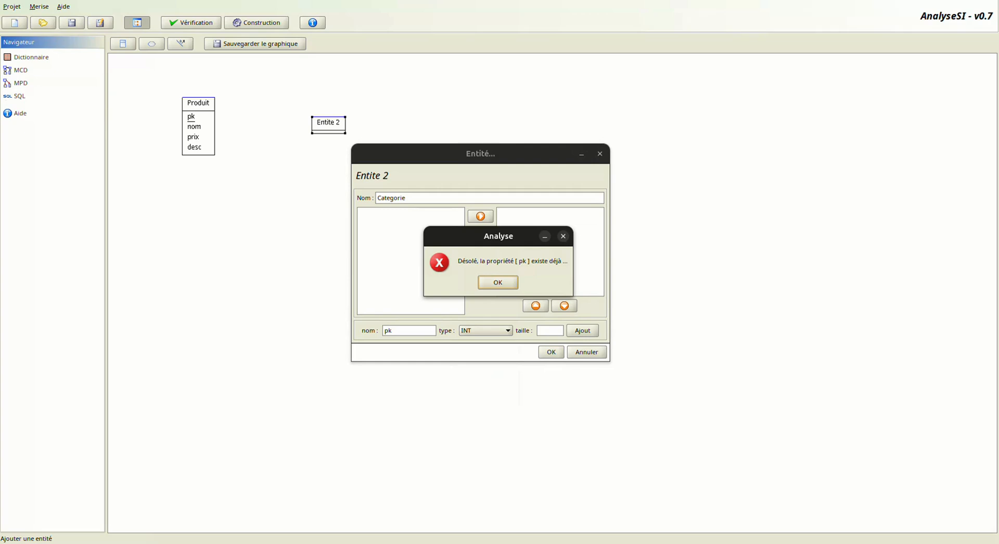
{"action": "key", "text": "Return"}
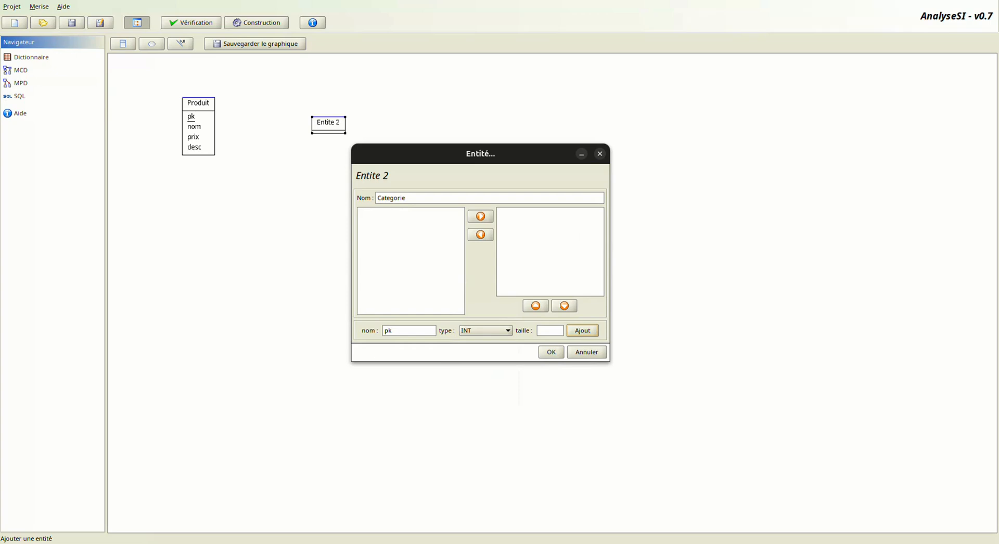
Step: Create an attribute id of type INT without a size and assign it to Categorie
{"action": "double_click", "coordinate": [388, 330]}
{"action": "type", "text": "id"}
{"action": "left_click", "coordinate": [485, 330]}
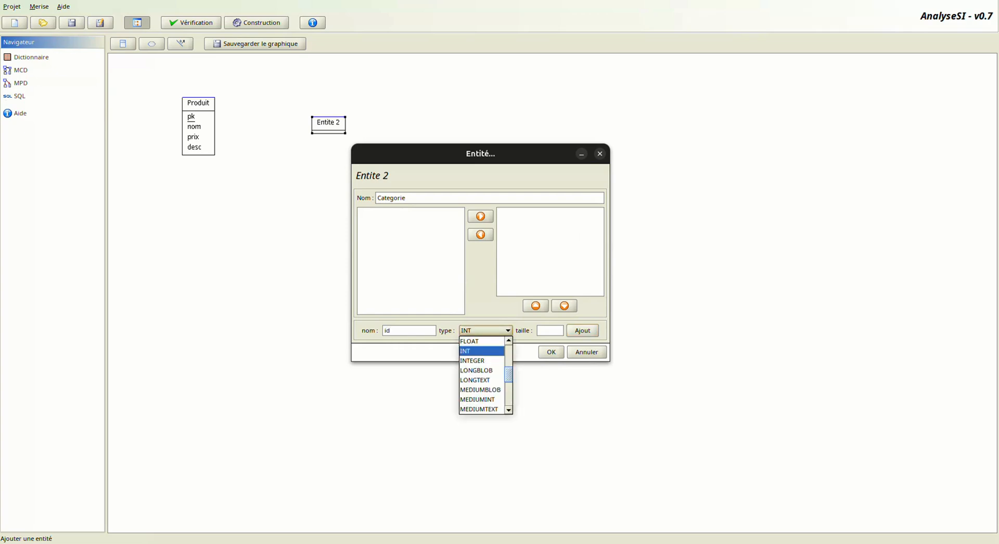
{"action": "key", "text": "Return"}
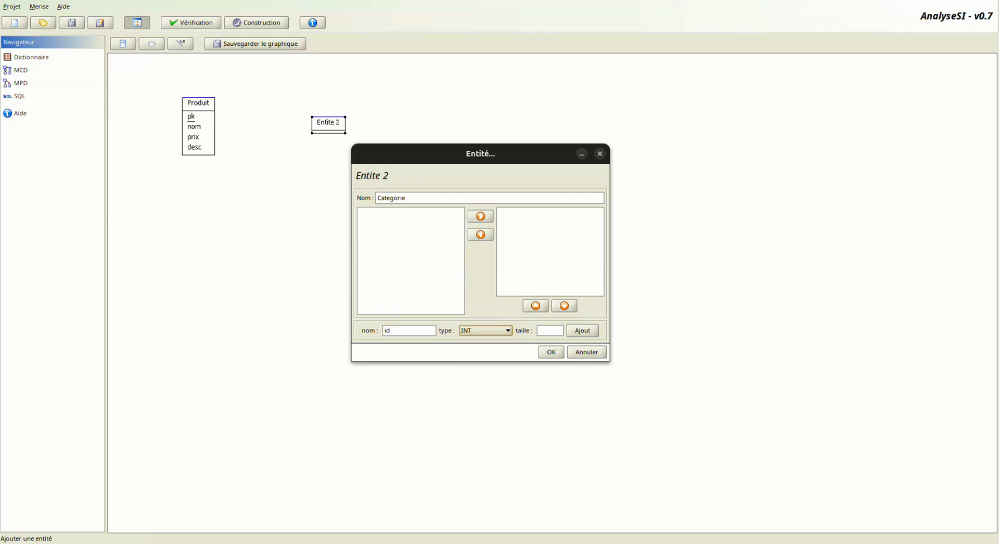
{"action": "key", "text": "Return"}
{"action": "left_click", "coordinate": [385, 213]}
{"action": "left_click", "coordinate": [480, 215]}
Step: Try to create an attribute nom of type VARCHAR without a size for Categorie
{"action": "type", "text": "nom"}
{"action": "left_click", "coordinate": [486, 331]}
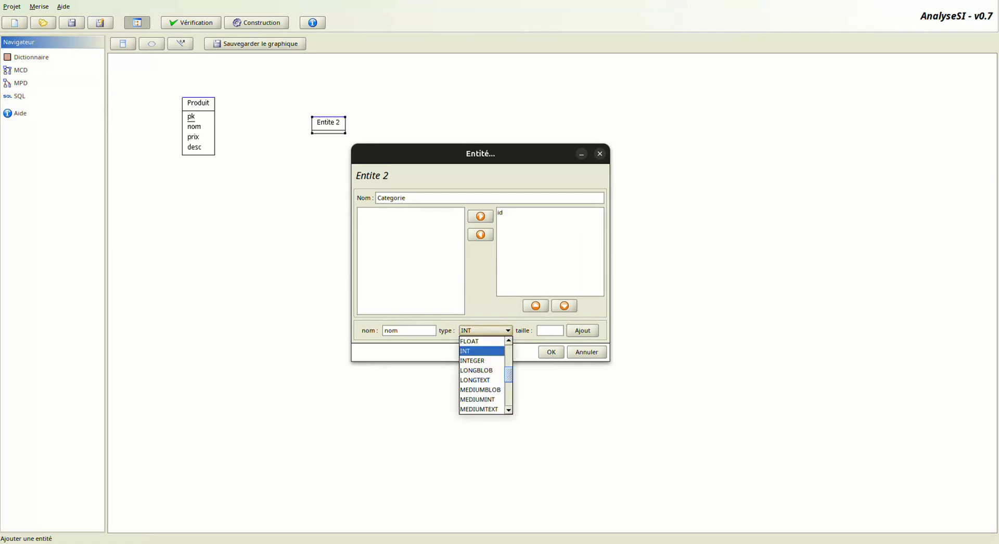
{"action": "scroll", "coordinate": [482, 375], "scroll_direction": "down", "scroll_amount": 5}
{"action": "key", "text": "Return"}
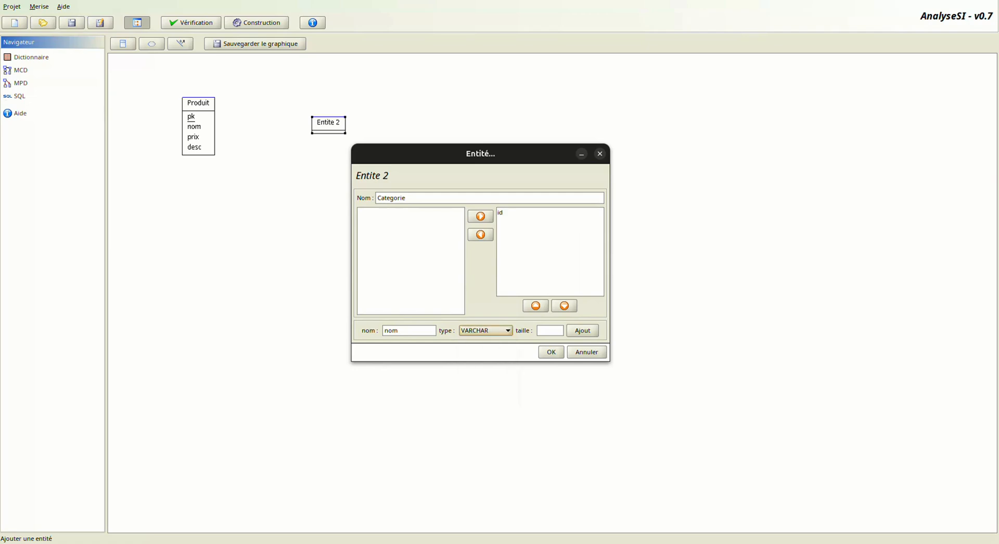
{"action": "left_click", "coordinate": [582, 330]}
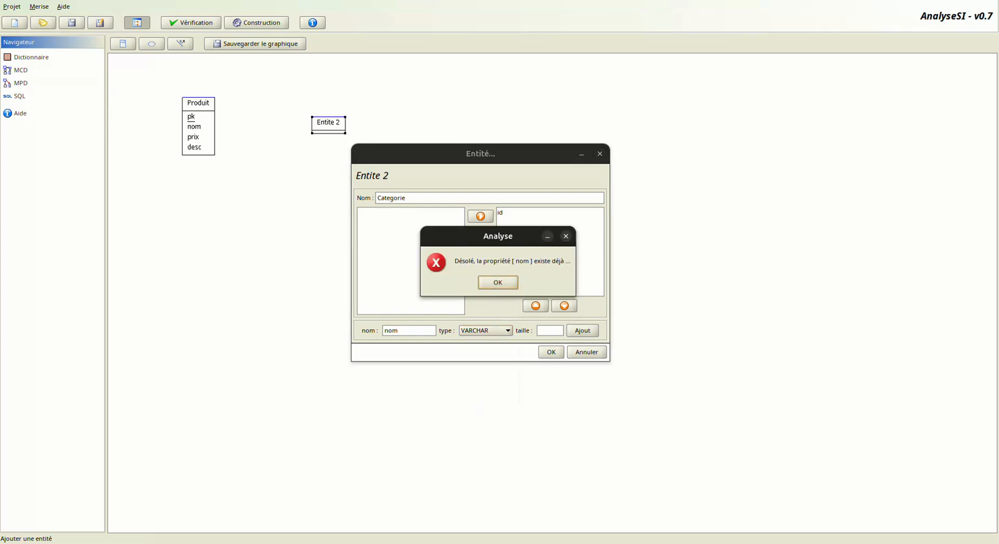
{"action": "key", "text": "Return"}
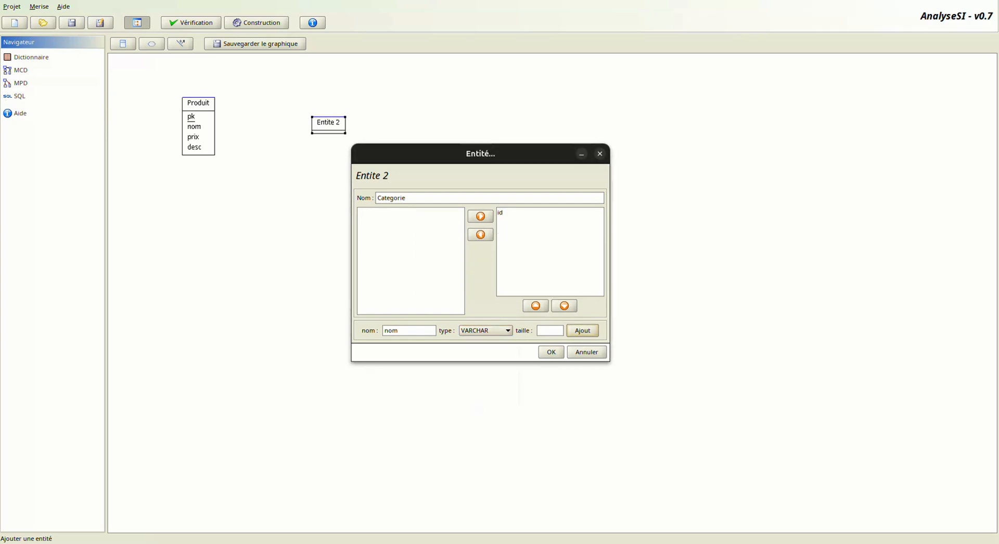
Step: Remove id from Categorie's assigned attributes and create an attribute nom_catego of type VARCHAR without a size
{"action": "type", "text": "_catego"}
{"action": "left_click", "coordinate": [500, 212]}
{"action": "left_click", "coordinate": [480, 235]}
{"action": "left_click", "coordinate": [385, 213]}
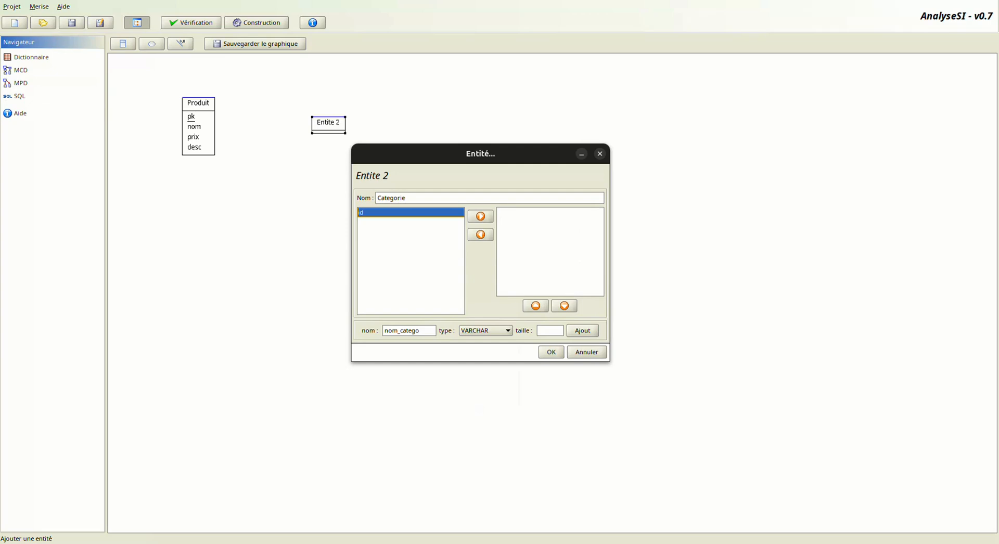
{"action": "left_click", "coordinate": [582, 330]}
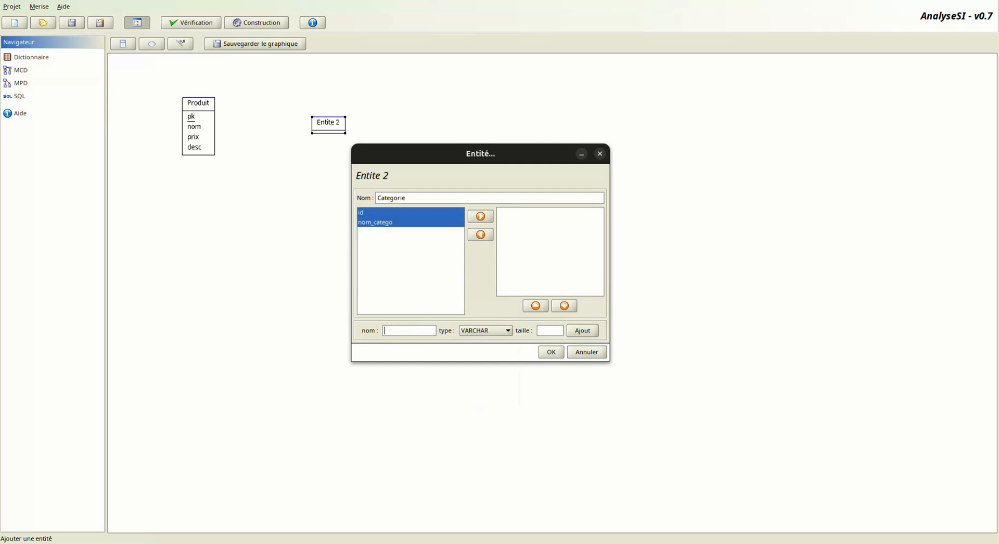
Step: Create an attribute pk_catego of type INT without a size
{"action": "type", "text": "pk_catego"}
{"action": "left_click", "coordinate": [485, 331]}
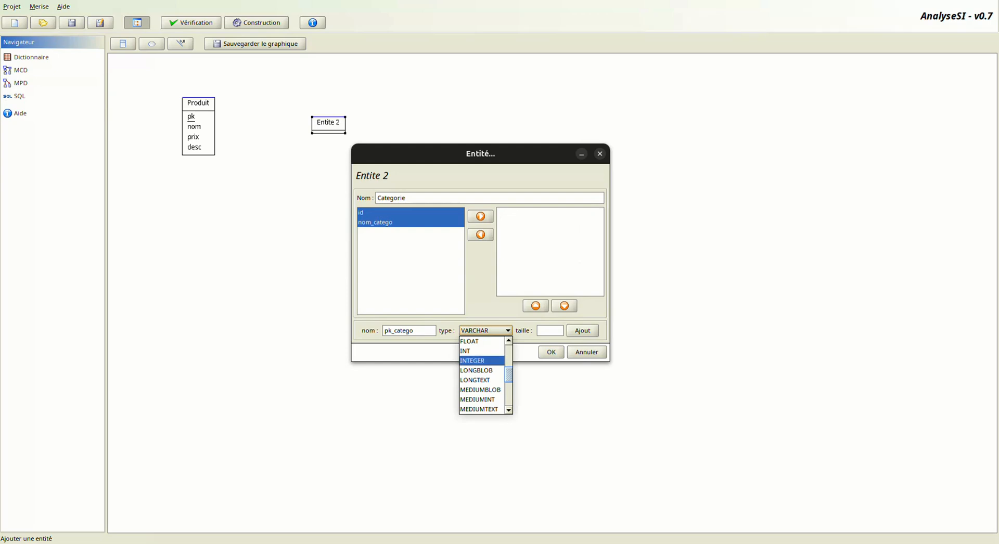
{"action": "left_click", "coordinate": [466, 351]}
{"action": "left_click", "coordinate": [582, 331]}
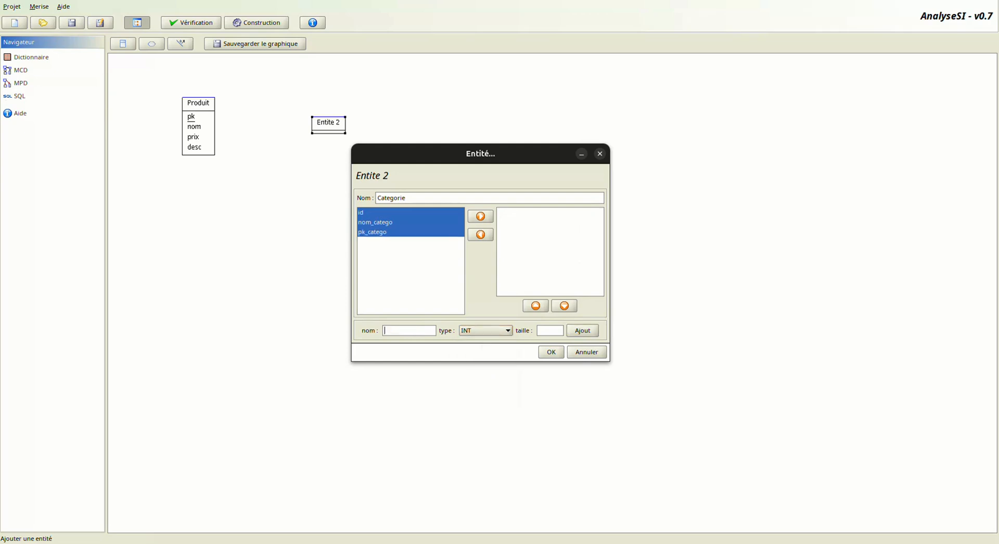
Step: Create an attribute date of type DATETIME without a size
{"action": "type", "text": "date"}
{"action": "key", "text": "Tab"}
{"action": "key", "text": "space"}
{"action": "scroll", "coordinate": [465, 351], "scroll_direction": "down", "scroll_amount": 5}
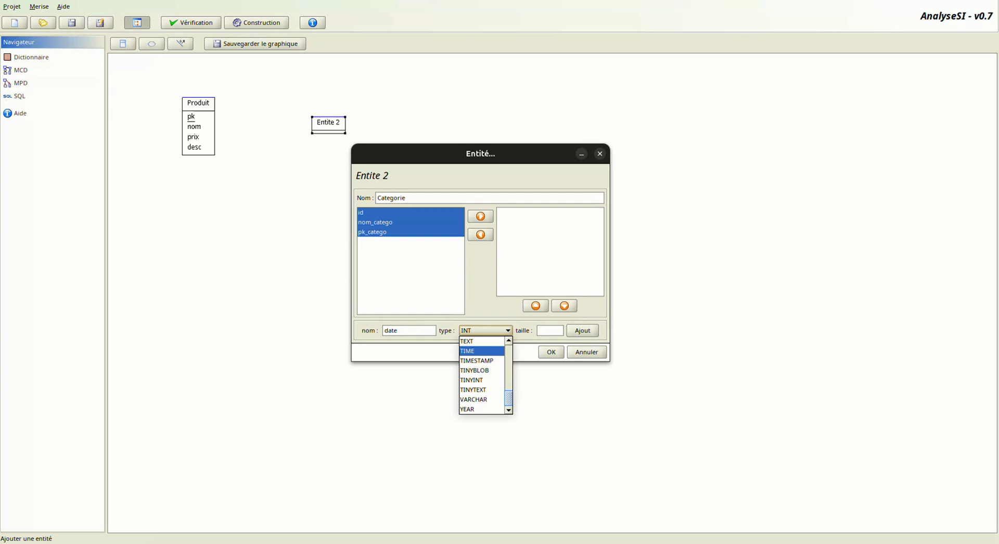
{"action": "scroll", "coordinate": [476, 379], "scroll_direction": "up", "scroll_amount": 2}
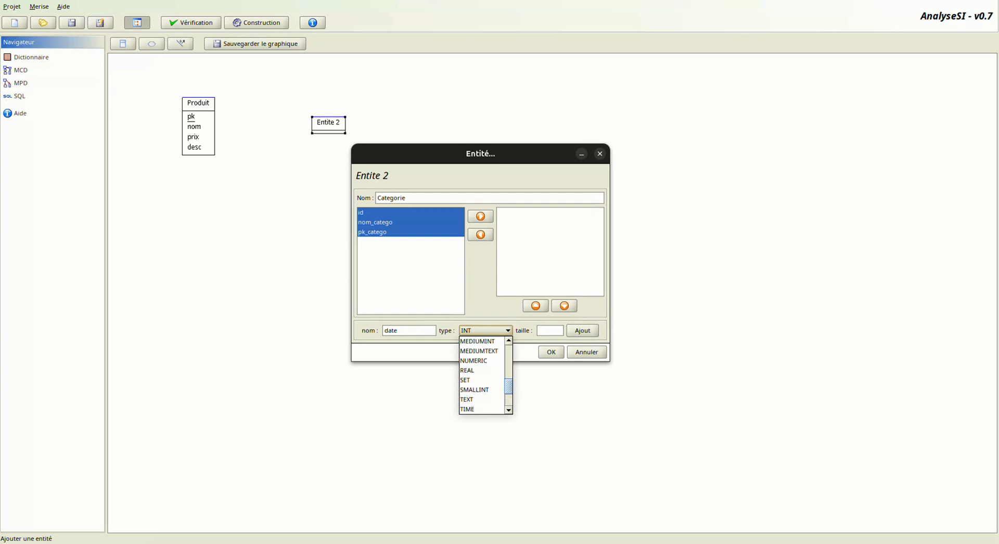
{"action": "scroll", "coordinate": [481, 390], "scroll_direction": "up", "scroll_amount": 2}
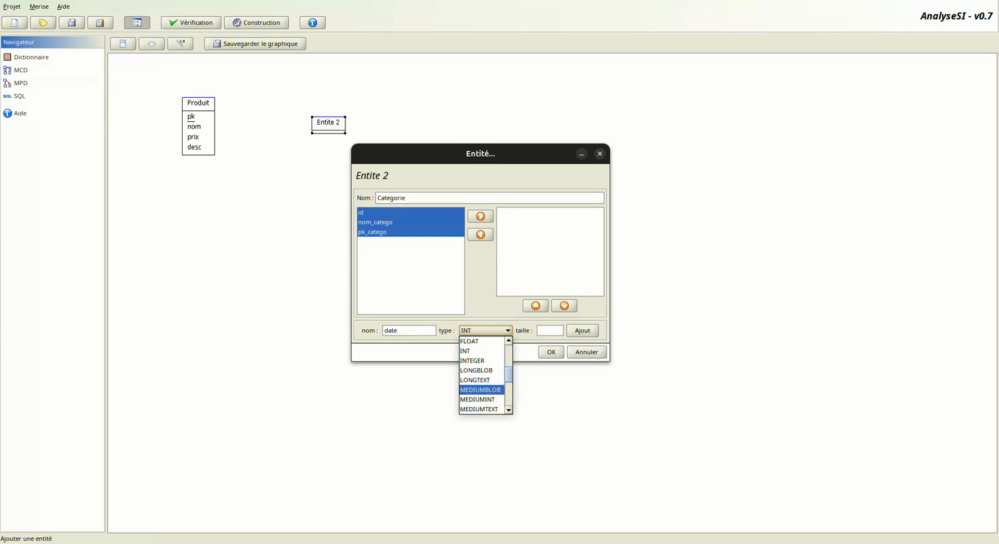
{"action": "scroll", "coordinate": [481, 385], "scroll_direction": "up", "scroll_amount": 3}
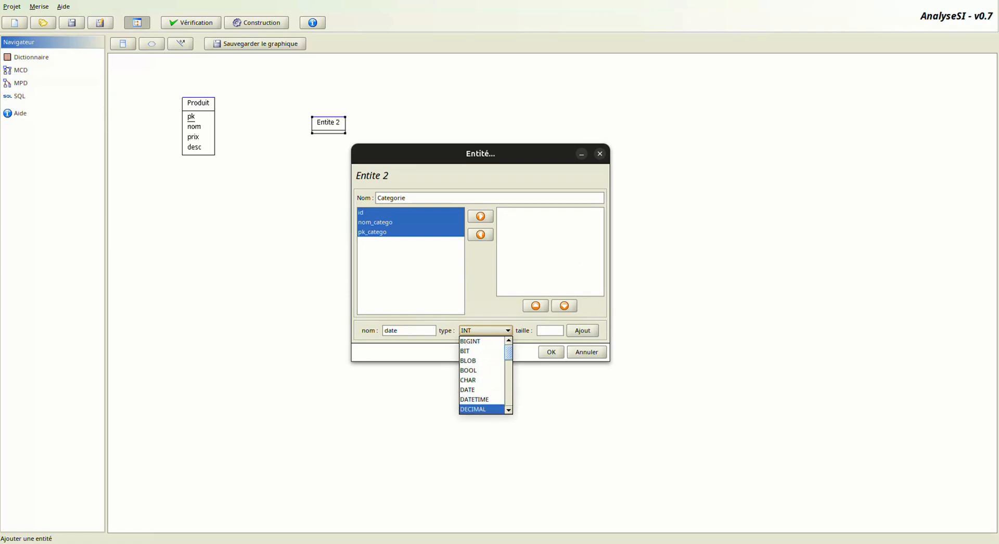
{"action": "scroll", "coordinate": [481, 385], "scroll_direction": "down", "scroll_amount": 6}
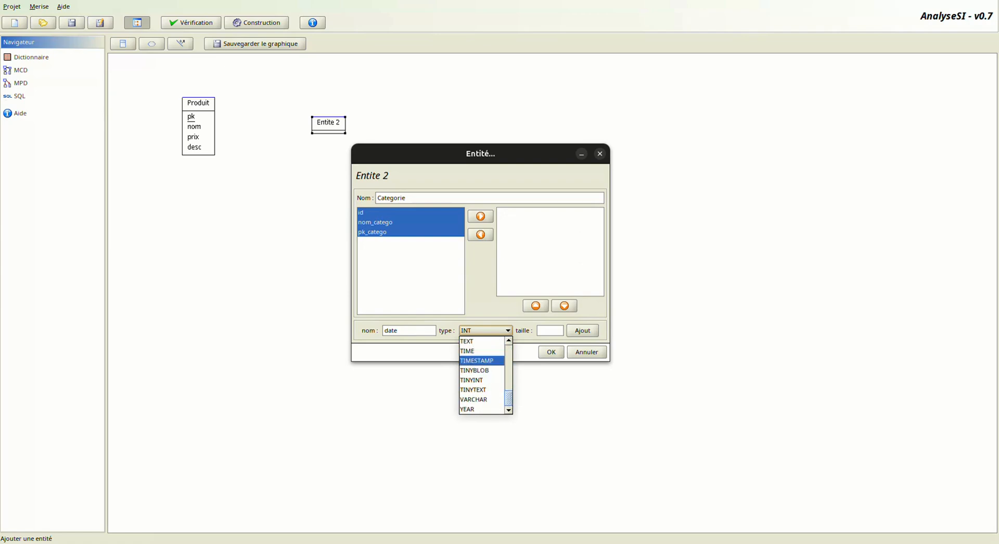
{"action": "scroll", "coordinate": [481, 382], "scroll_direction": "up", "scroll_amount": 3}
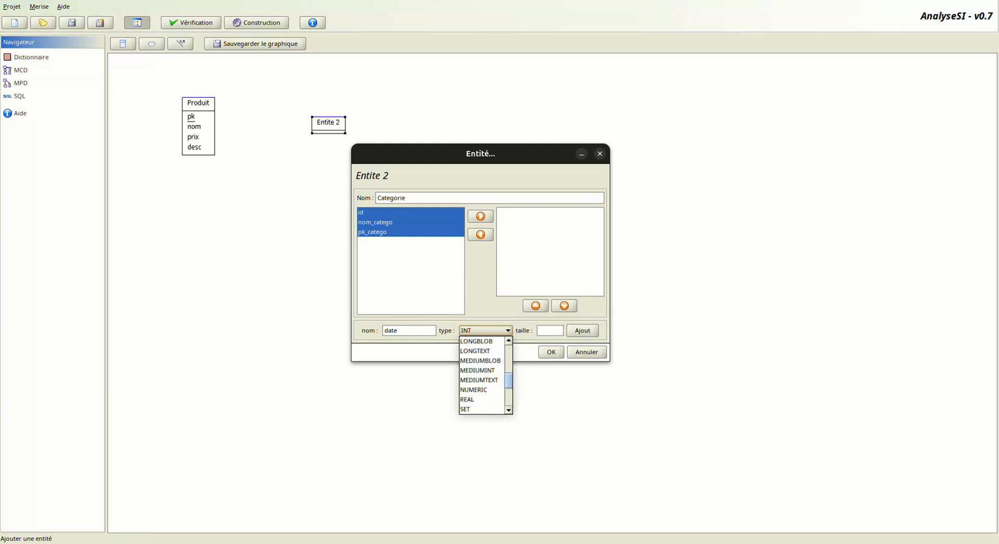
{"action": "scroll", "coordinate": [482, 382], "scroll_direction": "up", "scroll_amount": 3}
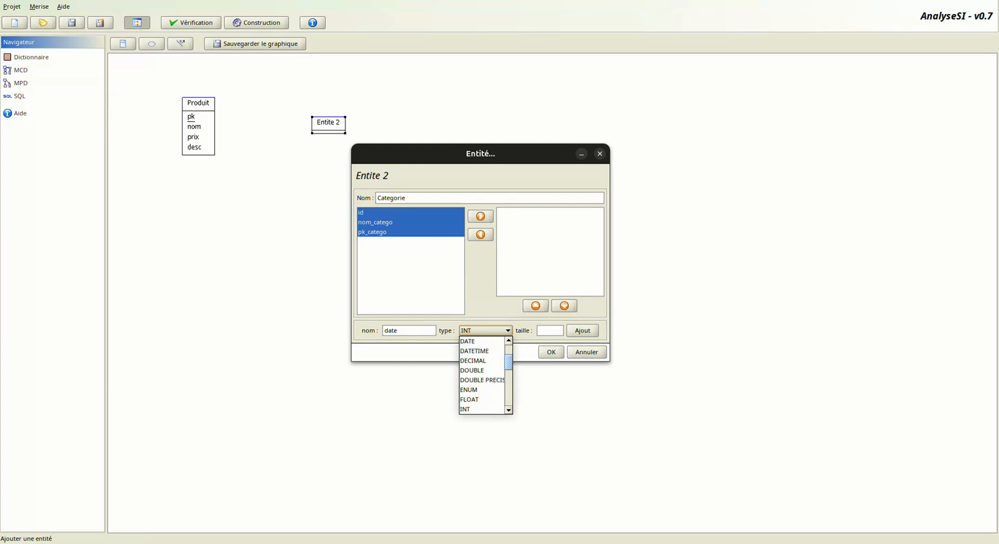
{"action": "left_click", "coordinate": [474, 352]}
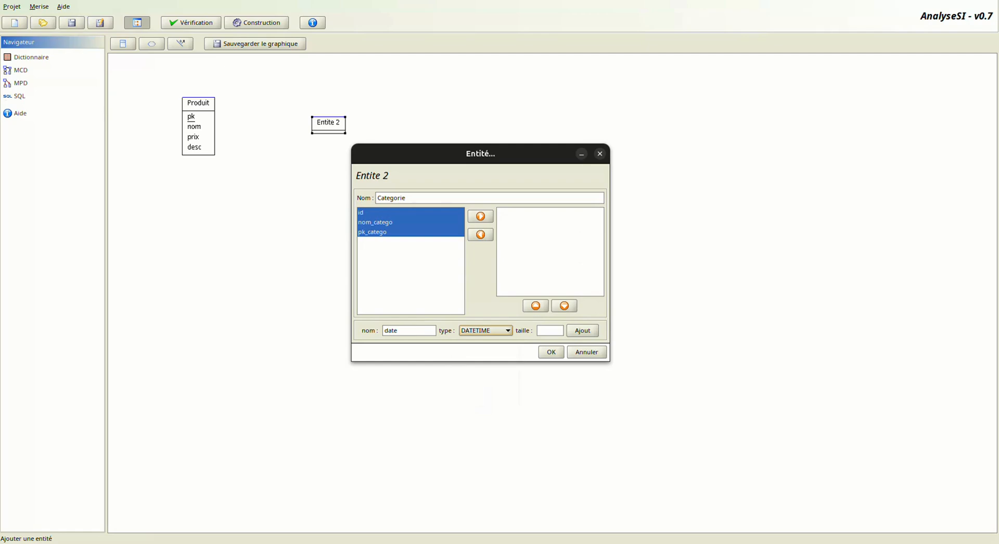
{"action": "left_click", "coordinate": [582, 331]}
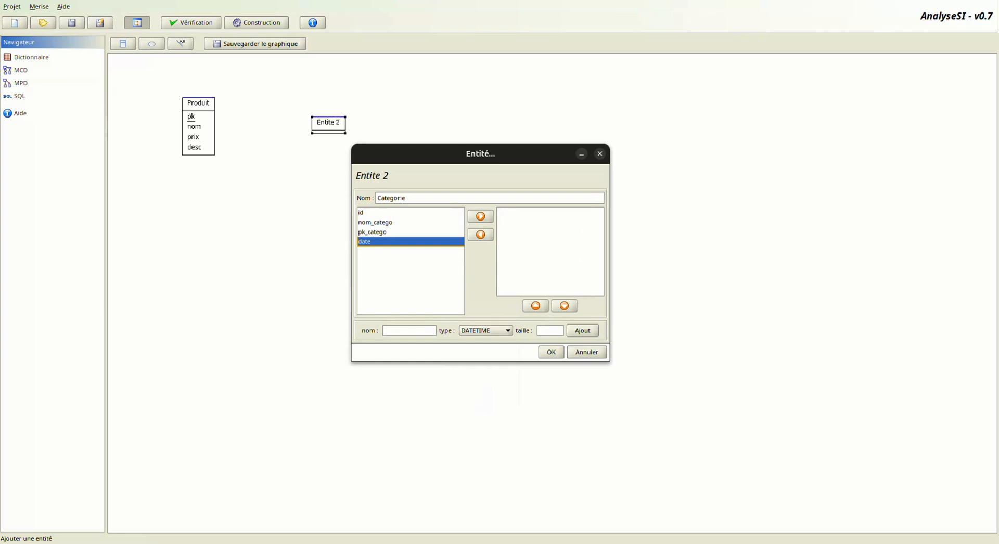
Step: Assign pk_catego, nom_catego and date to Categorie in that order and accept the entity
{"action": "left_click", "coordinate": [372, 232]}
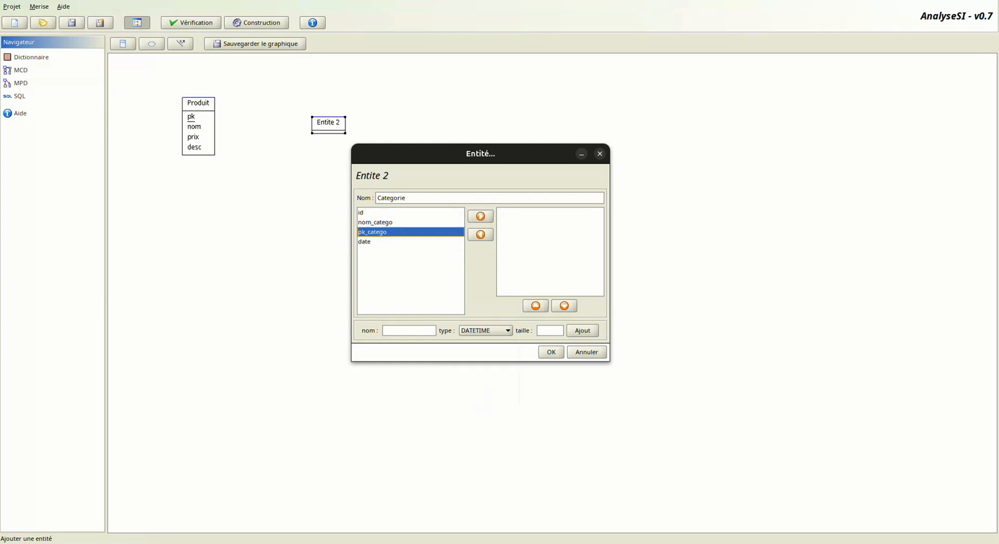
{"action": "left_click", "coordinate": [480, 216]}
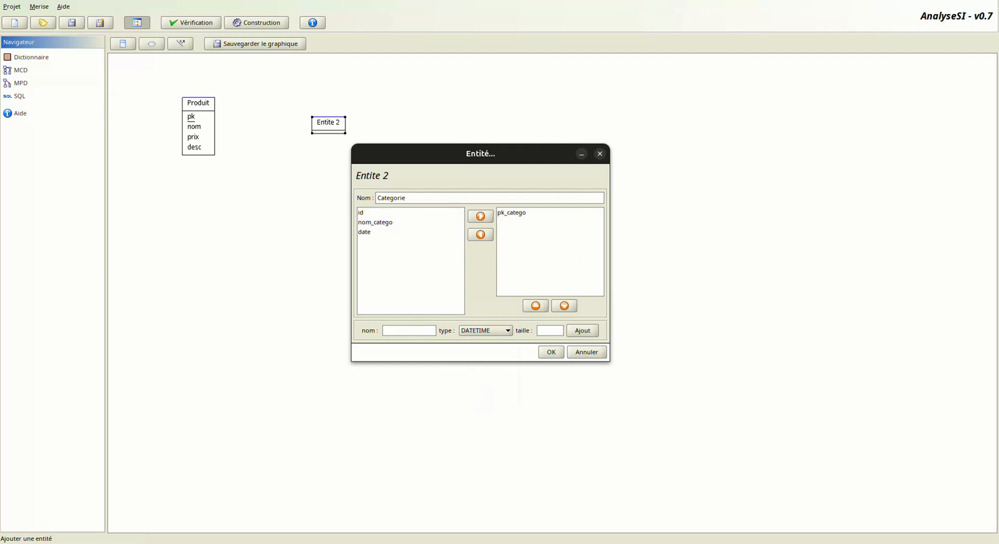
{"action": "left_click", "coordinate": [374, 222]}
{"action": "left_click", "coordinate": [480, 216]}
{"action": "left_click", "coordinate": [365, 223]}
{"action": "left_click", "coordinate": [480, 216]}
{"action": "left_click", "coordinate": [551, 353]}
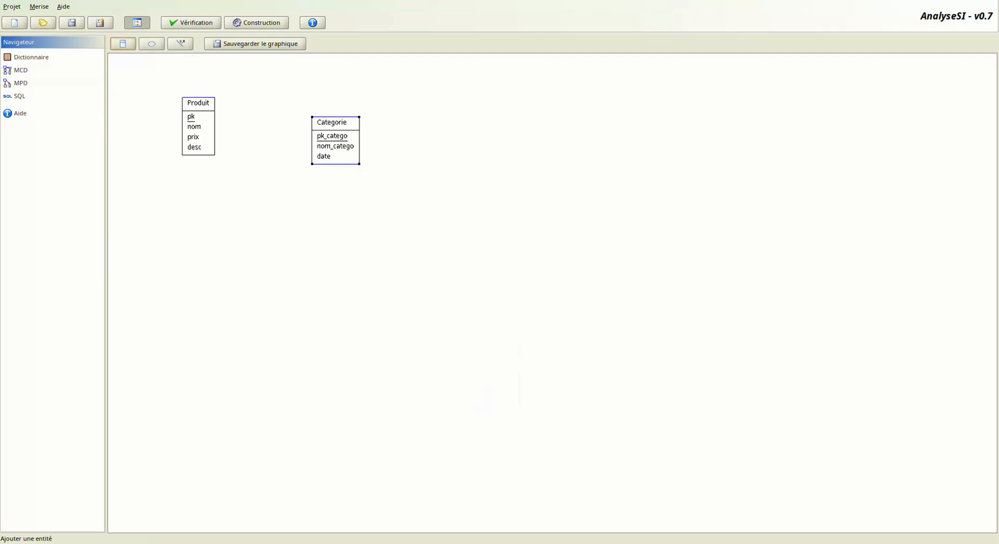
Step: Open the Produit entity for editing and remove pk from its assigned attributes
{"action": "double_click", "coordinate": [198, 125]}
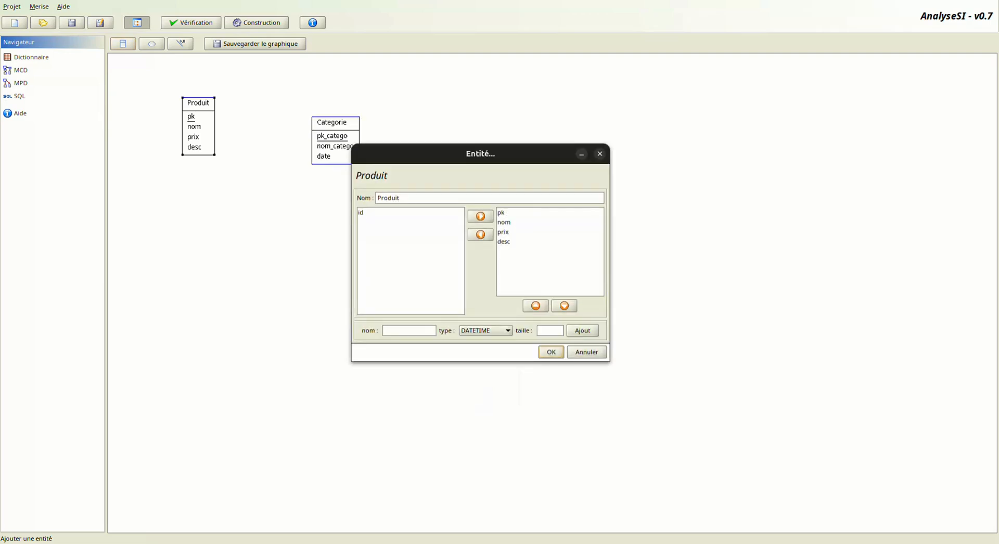
{"action": "left_click", "coordinate": [500, 212]}
{"action": "left_click", "coordinate": [480, 235]}
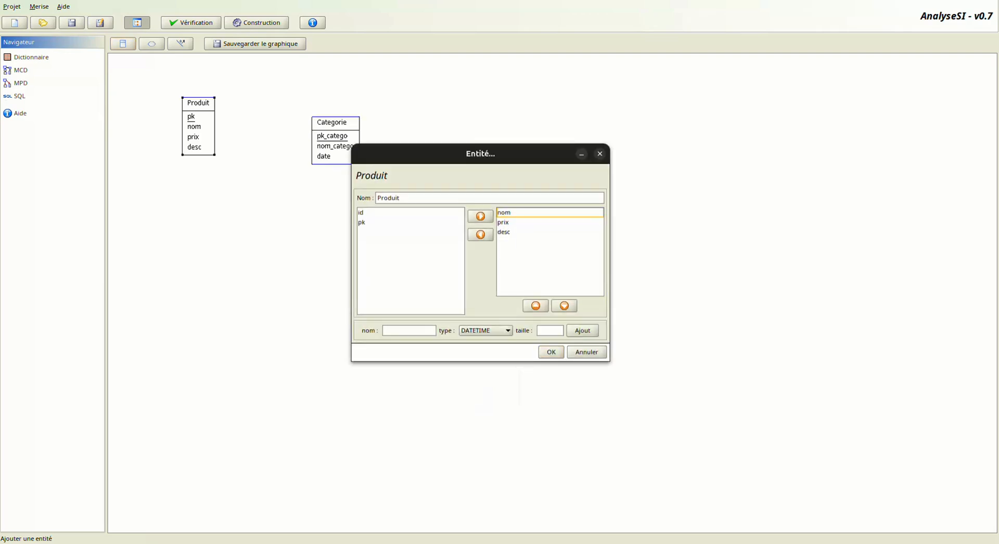
Step: Create an attribute pk_produit of type DATETIME without a size
{"action": "left_click", "coordinate": [409, 331]}
{"action": "key", "text": "BackSpace"}
{"action": "type", "text": "pk"}
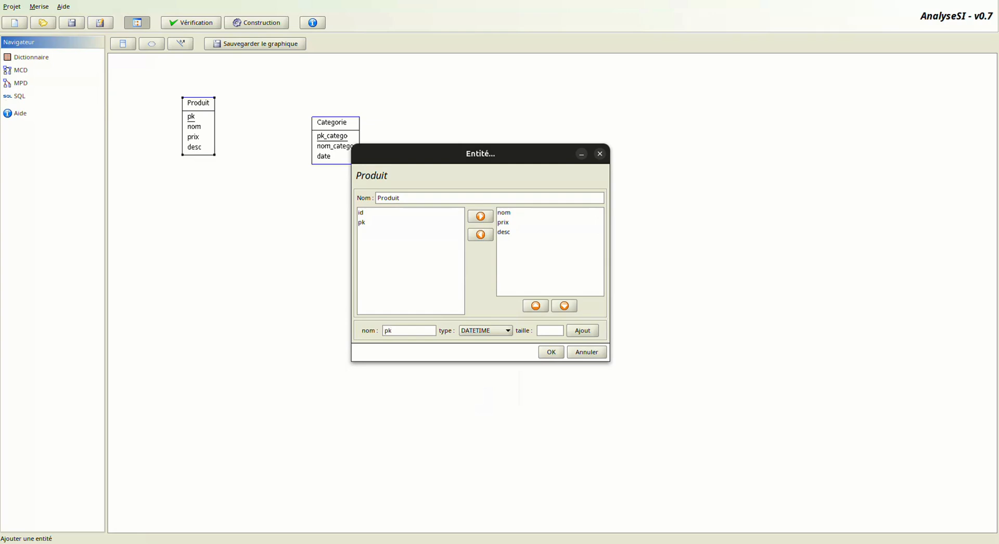
{"action": "type", "text": "_produit"}
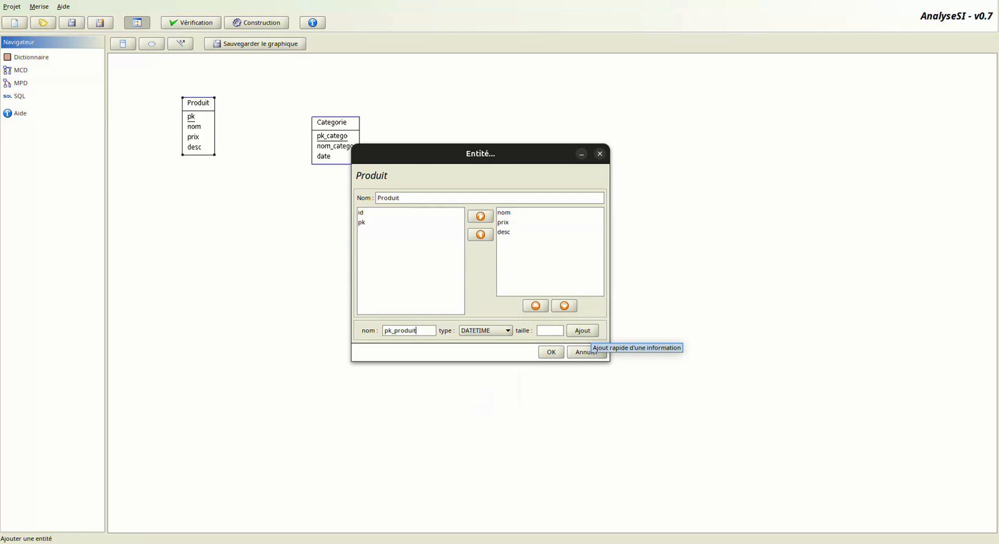
{"action": "left_click", "coordinate": [582, 331]}
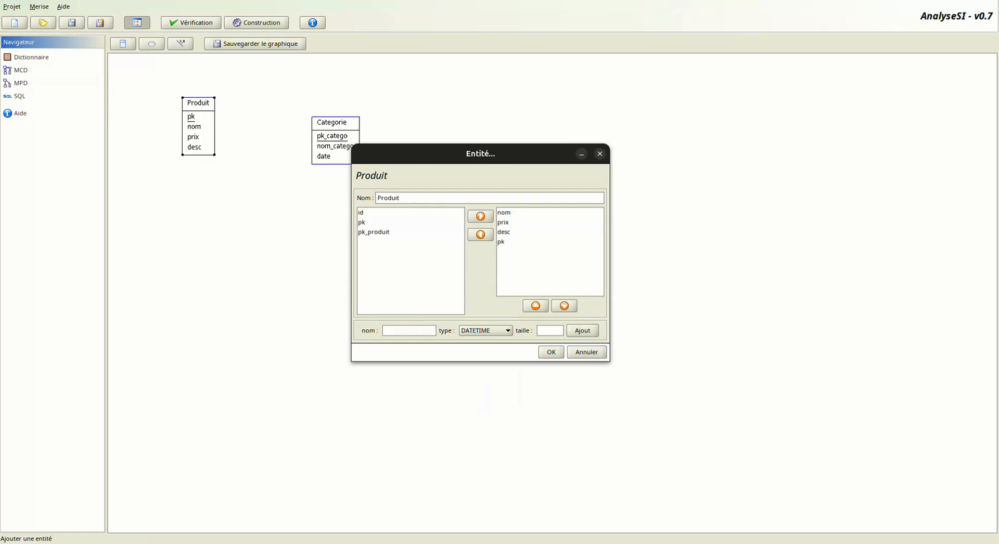
Step: Assign pk_produit to Produit, move it to the start of its attribute order and accept the entity
{"action": "left_click", "coordinate": [374, 232]}
{"action": "left_click", "coordinate": [480, 216]}
{"action": "left_click", "coordinate": [513, 251]}
{"action": "left_click", "coordinate": [535, 306]}
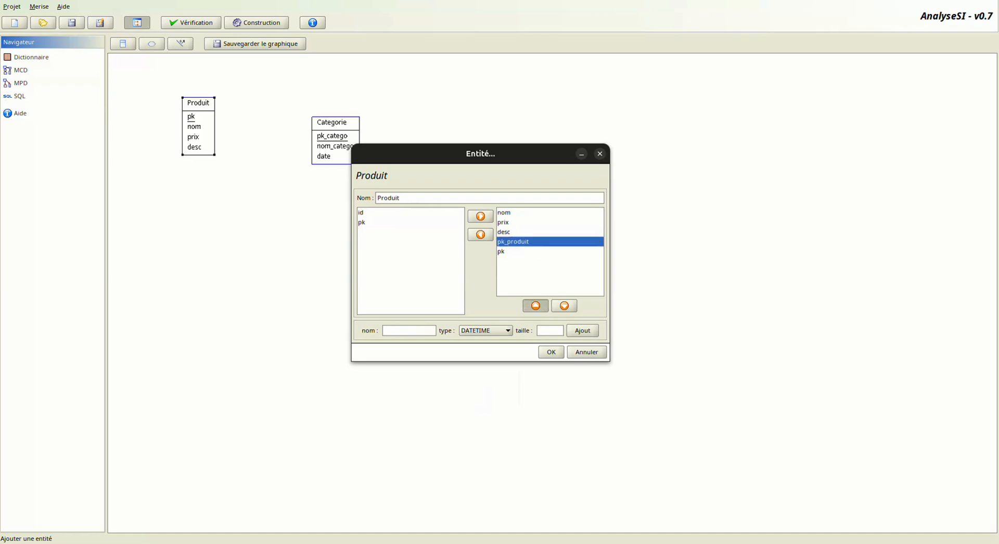
{"action": "left_click", "coordinate": [536, 306]}
{"action": "left_click", "coordinate": [536, 306]}
{"action": "left_click", "coordinate": [535, 305]}
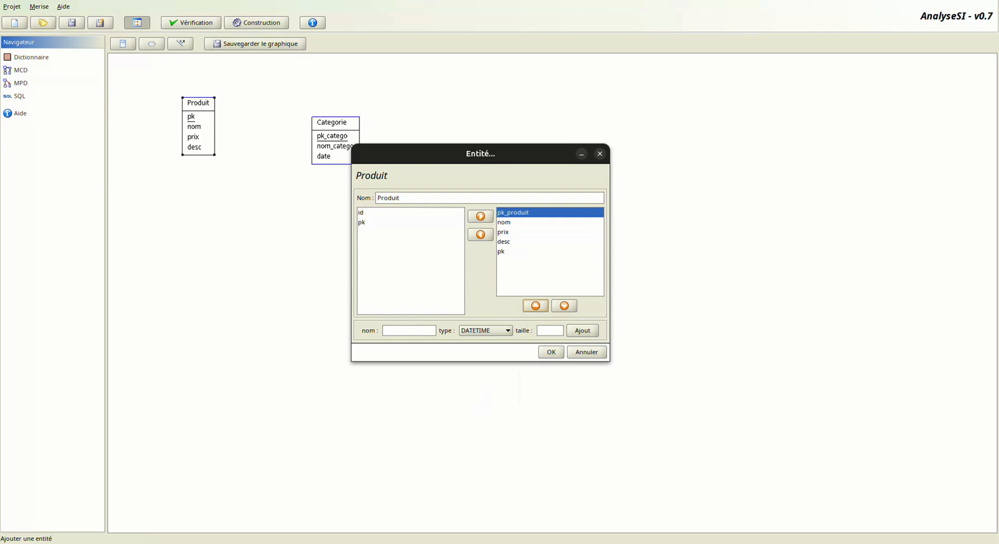
{"action": "left_click", "coordinate": [551, 352]}
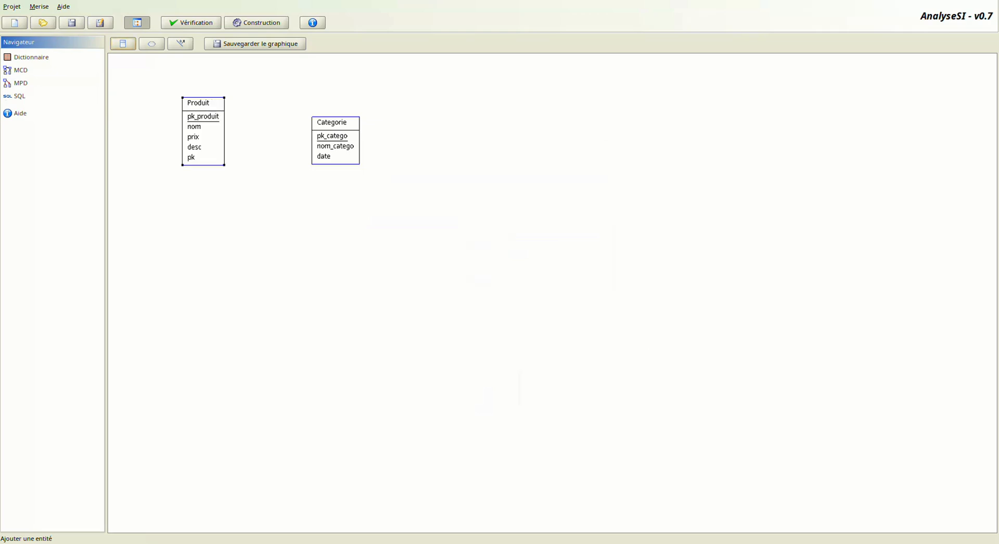
Step: Spread the Produit and Categorie entities apart on the diagram to leave room between them
{"action": "left_click_drag", "start_coordinate": [332, 123], "coordinate": [570, 129]}
{"action": "left_click_drag", "start_coordinate": [198, 103], "coordinate": [258, 117]}
{"action": "left_click_drag", "start_coordinate": [570, 129], "coordinate": [579, 137]}
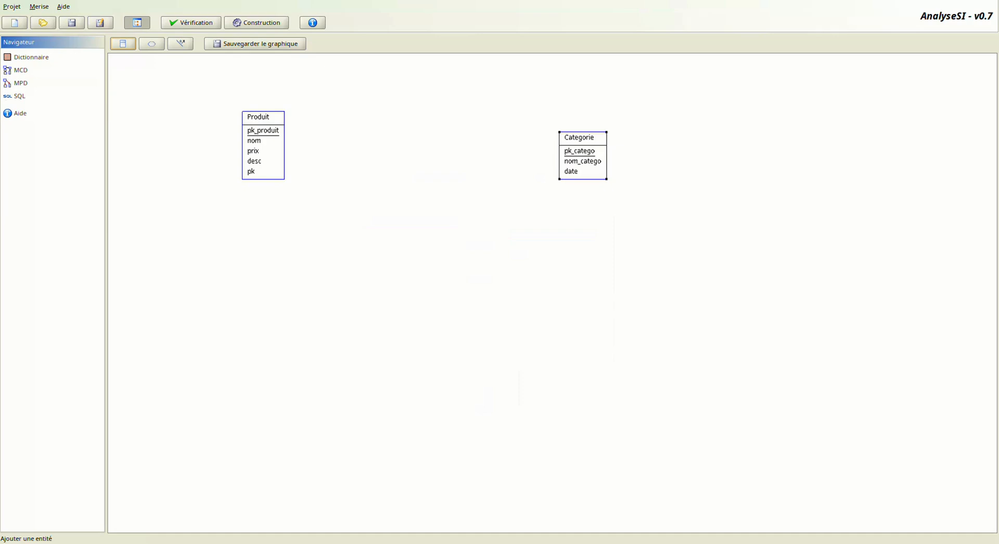
{"action": "left_click_drag", "start_coordinate": [578, 138], "coordinate": [570, 131]}
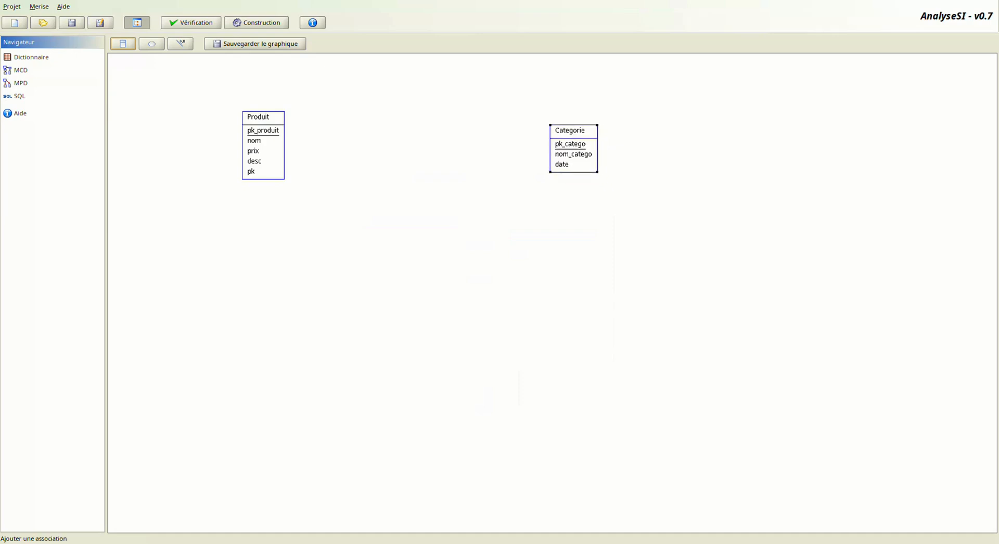
Step: Place an association between Produit and Categorie and name it contient
{"action": "left_click", "coordinate": [151, 43]}
{"action": "left_click_drag", "start_coordinate": [164, 84], "coordinate": [421, 150]}
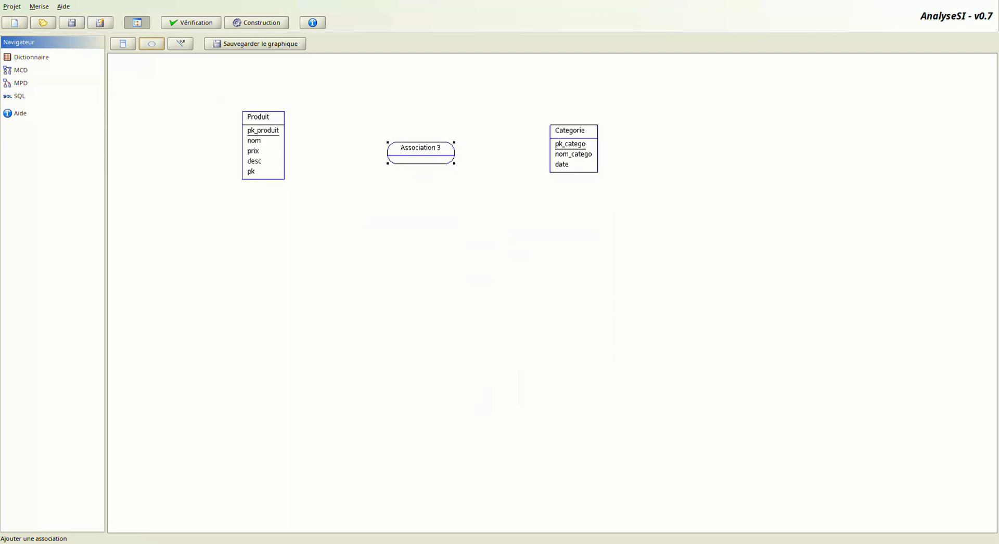
{"action": "double_click", "coordinate": [420, 152]}
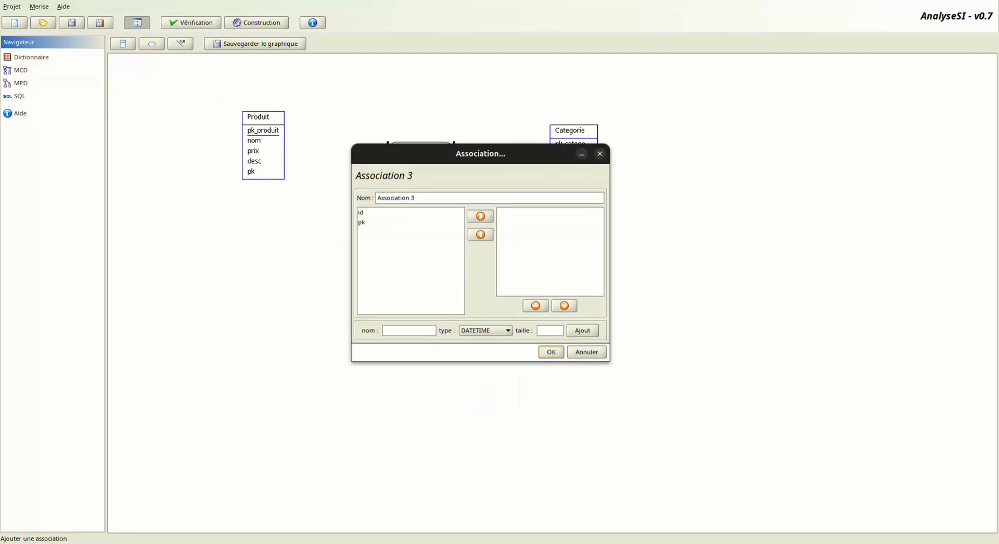
{"action": "triple_click", "coordinate": [419, 198]}
{"action": "type", "text": "contient"}
{"action": "key", "text": "Return"}
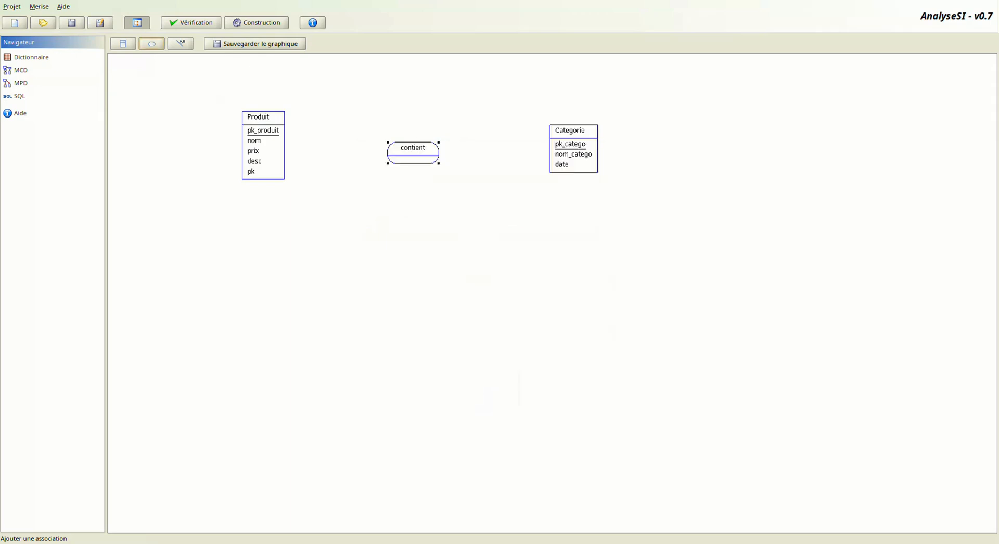
Step: Link Produit and Categorie through contient and set the cardinality on the Produit side to 1, N
{"action": "left_click", "coordinate": [180, 43]}
{"action": "mouse_move", "coordinate": [276, 156]}
{"action": "left_mouse_down"}
{"action": "mouse_move", "coordinate": [486, 155]}
{"action": "mouse_move", "coordinate": [484, 164]}
{"action": "mouse_move", "coordinate": [421, 152]}
{"action": "mouse_move", "coordinate": [567, 150]}
{"action": "left_mouse_up"}
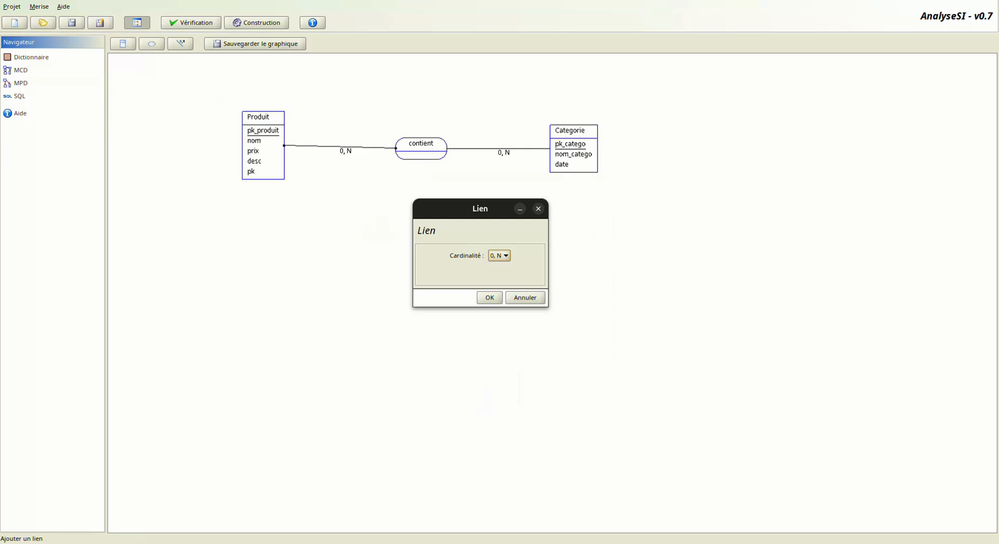
{"action": "key", "text": "space"}
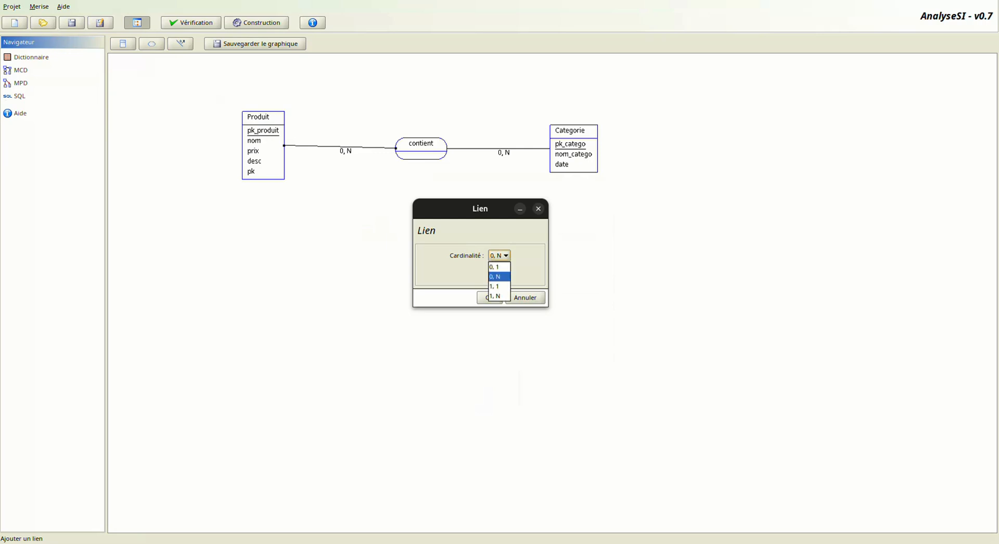
{"action": "key", "text": "Down"}
{"action": "key", "text": "Down"}
{"action": "key", "text": "Up"}
{"action": "key", "text": "Up"}
{"action": "key", "text": "Up"}
{"action": "key", "text": "Down"}
{"action": "key", "text": "Down"}
{"action": "key", "text": "Down"}
{"action": "key", "text": "Return"}
{"action": "key", "text": "Return"}
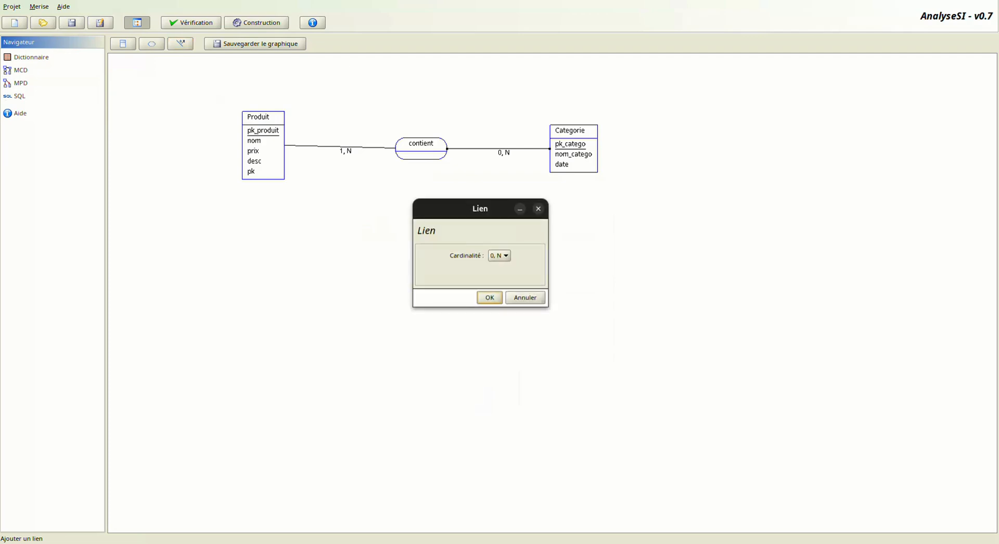
Step: Set the cardinality of the link between contient and Categorie to 0, 1
{"action": "key", "text": "space"}
{"action": "key", "text": "Up"}
{"action": "key", "text": "Return"}
{"action": "key", "text": "Return"}
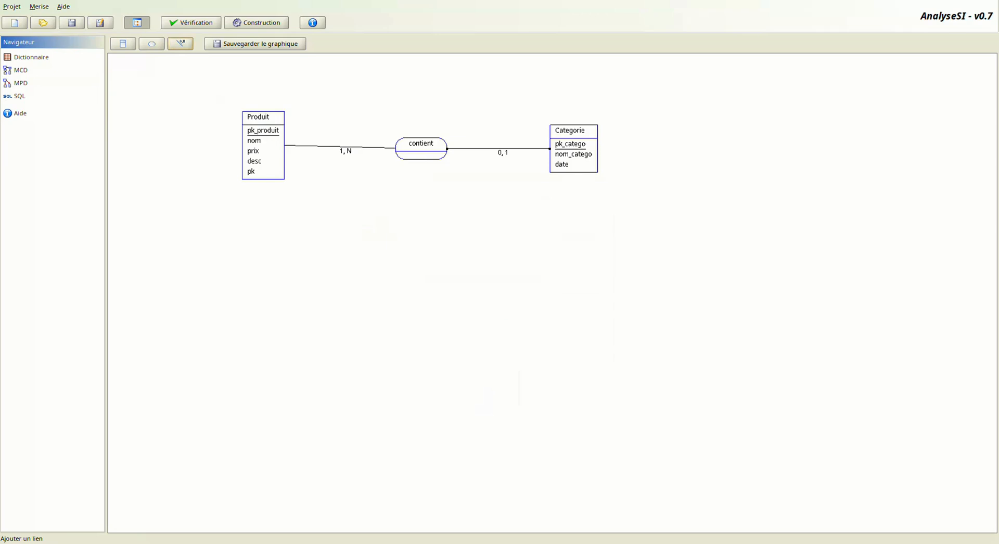
Step: Move the Categorie and Produit entities closer to the contient association, roughly level with it
{"action": "left_click_drag", "start_coordinate": [570, 130], "coordinate": [515, 117]}
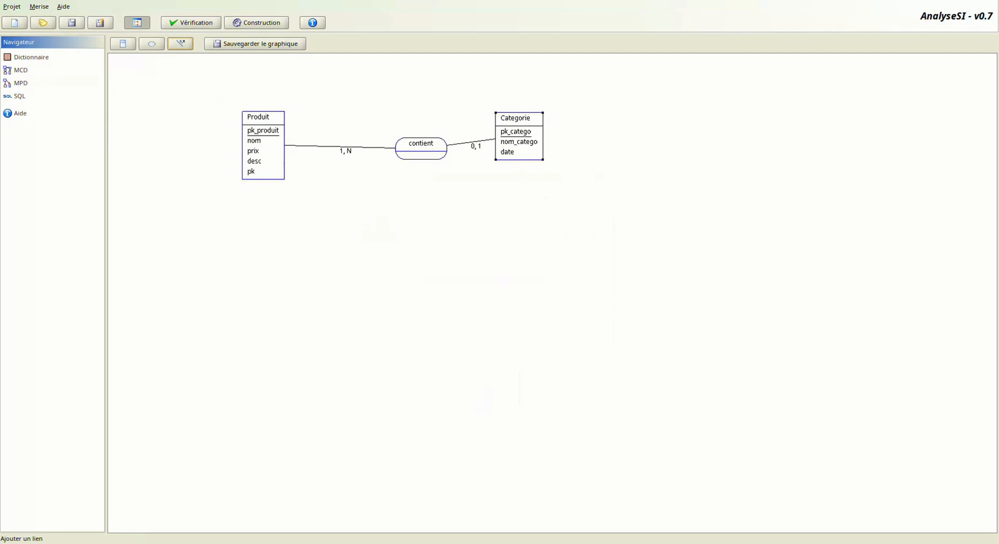
{"action": "left_click_drag", "start_coordinate": [260, 119], "coordinate": [316, 120]}
{"action": "left_click_drag", "start_coordinate": [515, 117], "coordinate": [523, 129]}
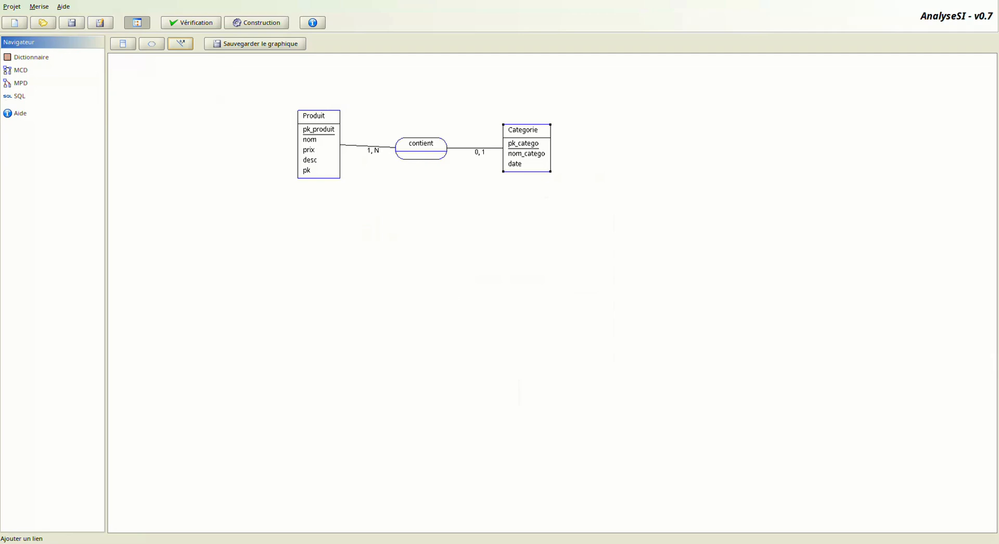
{"action": "left_click", "coordinate": [31, 57]}
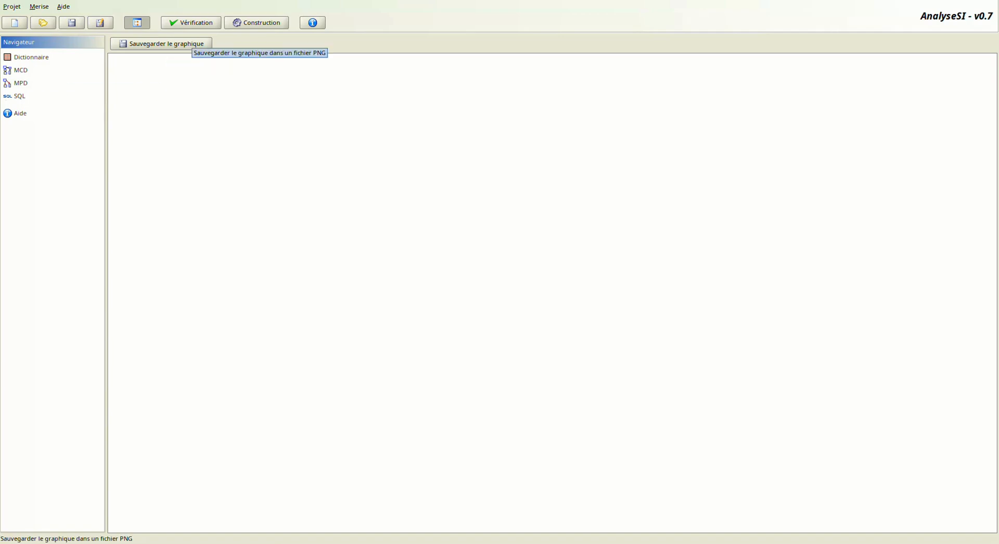
{"action": "left_click", "coordinate": [184, 43]}
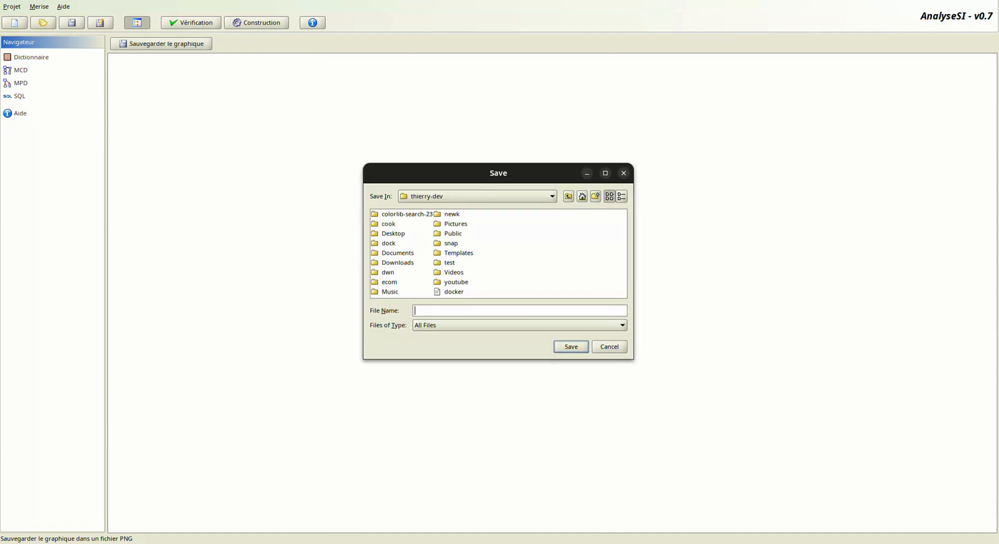
{"action": "key", "text": "Escape"}
Step: Run the model verification and try to execute the SQL queries
{"action": "left_click", "coordinate": [191, 22]}
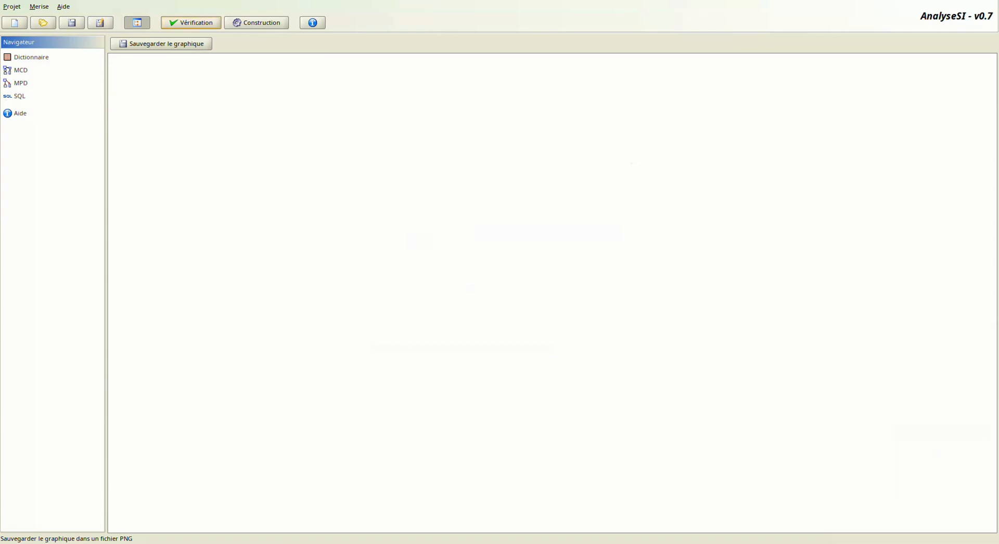
{"action": "left_click", "coordinate": [19, 95]}
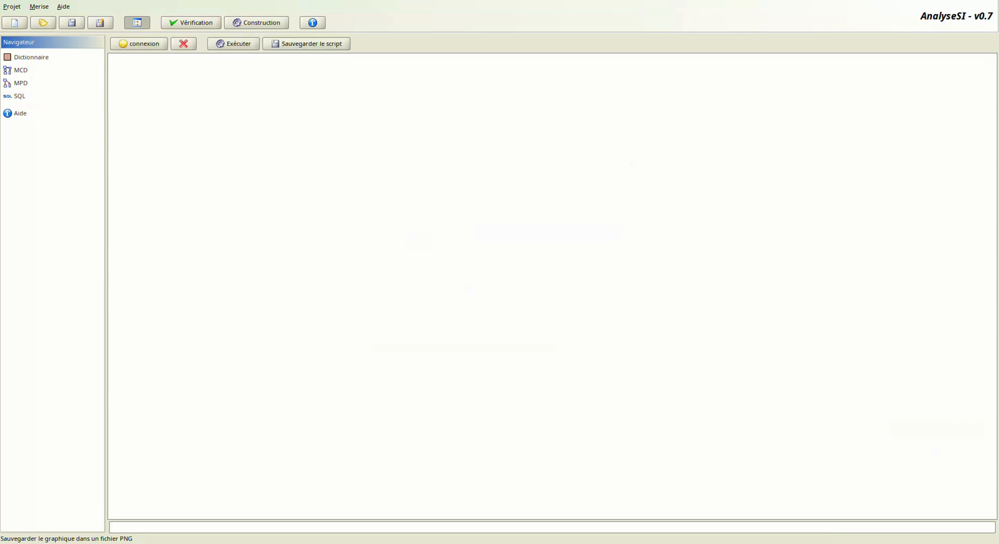
{"action": "left_click", "coordinate": [191, 22]}
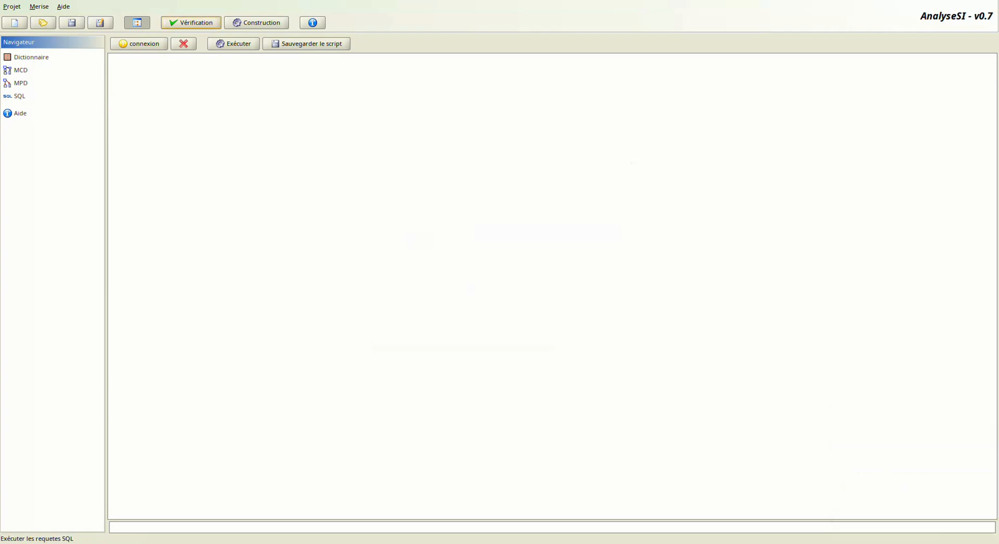
{"action": "left_click", "coordinate": [233, 43]}
{"action": "key", "text": "Return"}
Step: Review the conceptual data model, the physical data model and the data dictionary
{"action": "left_click", "coordinate": [31, 57]}
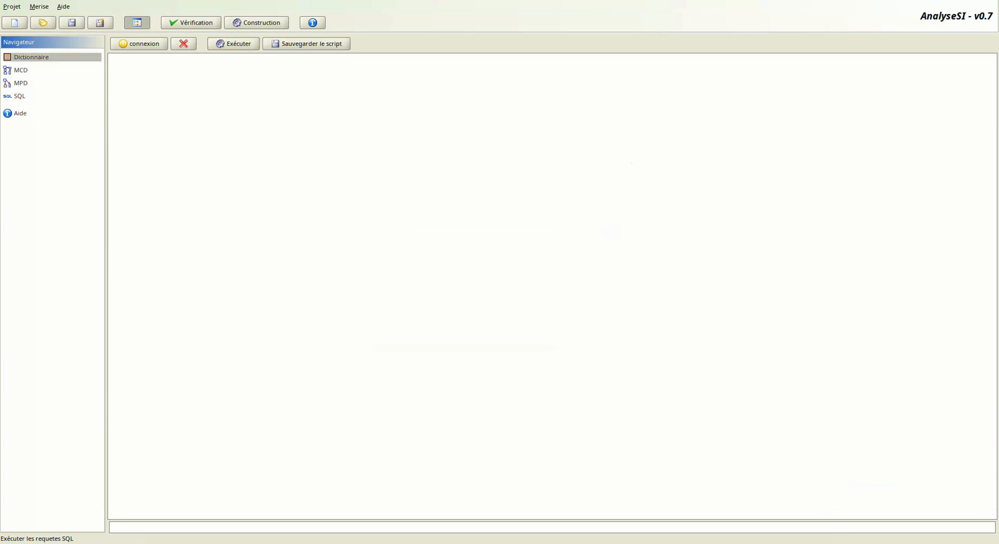
{"action": "left_click", "coordinate": [21, 70]}
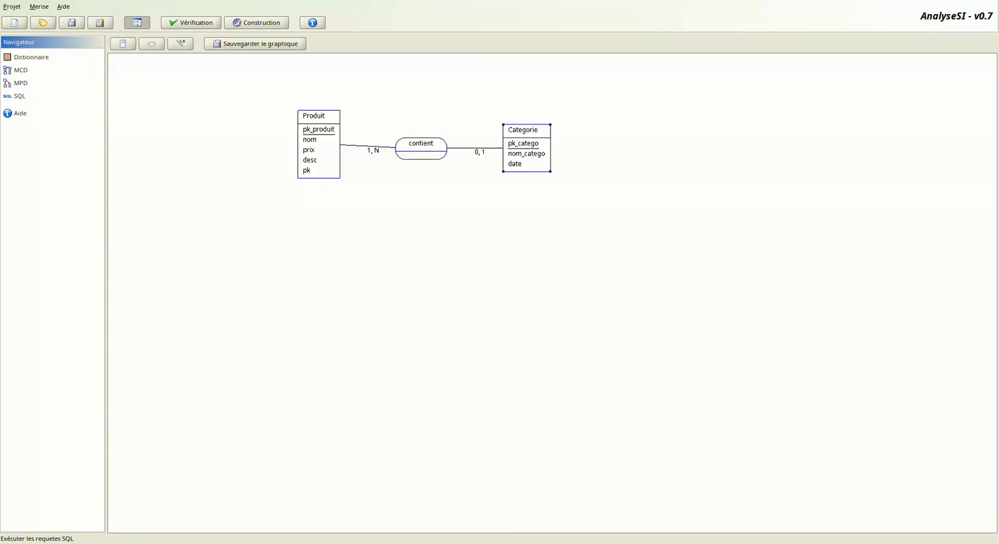
{"action": "left_click", "coordinate": [21, 82]}
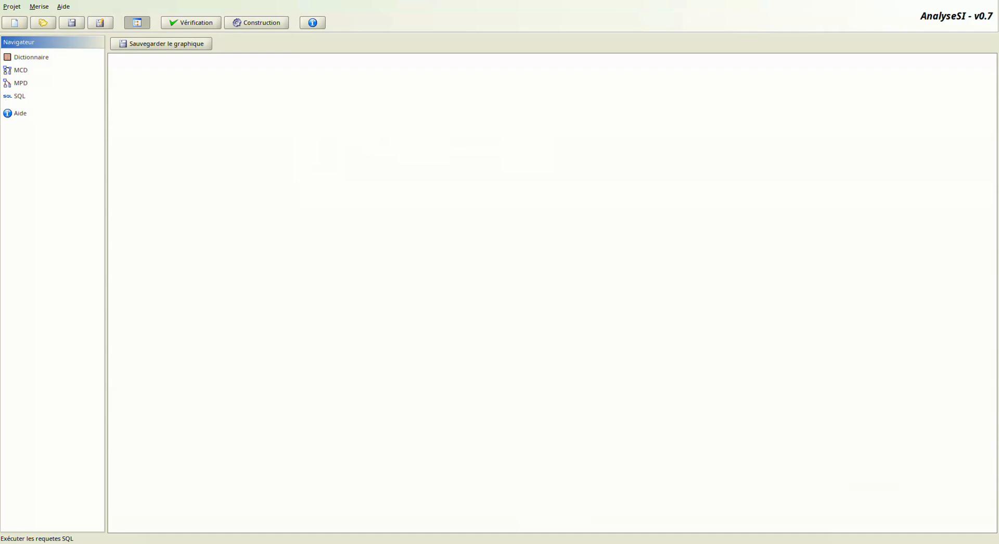
{"action": "left_click", "coordinate": [31, 56]}
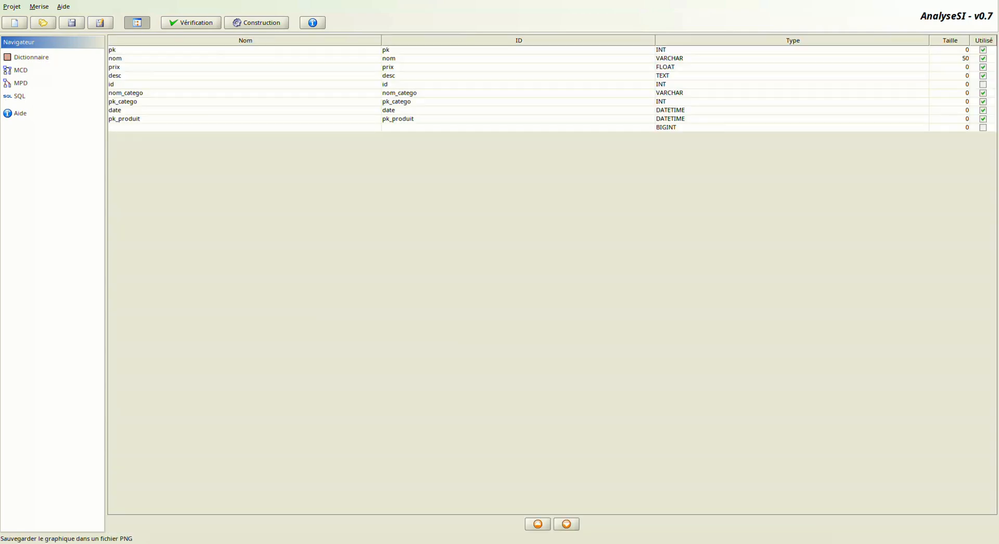
{"action": "left_click", "coordinate": [72, 22]}
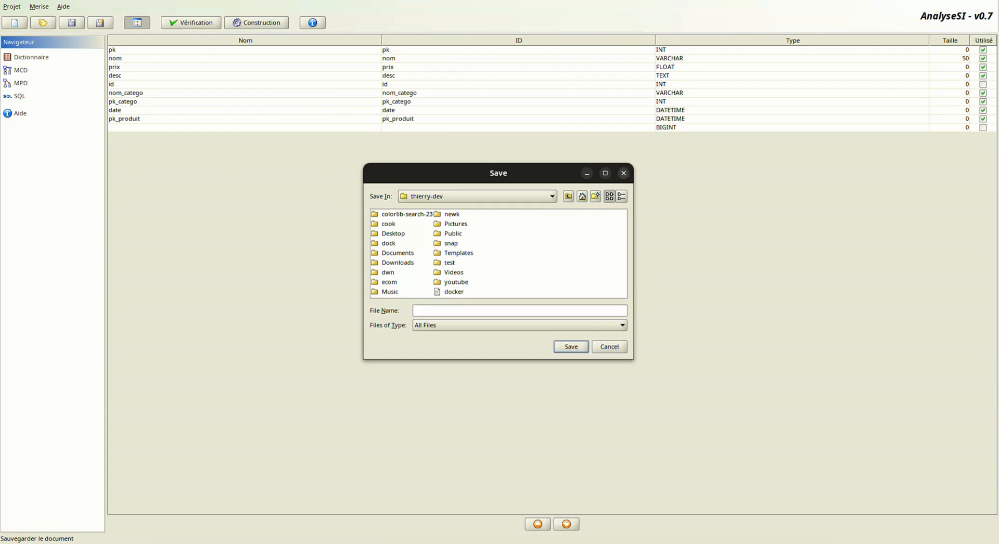
{"action": "left_click", "coordinate": [623, 172]}
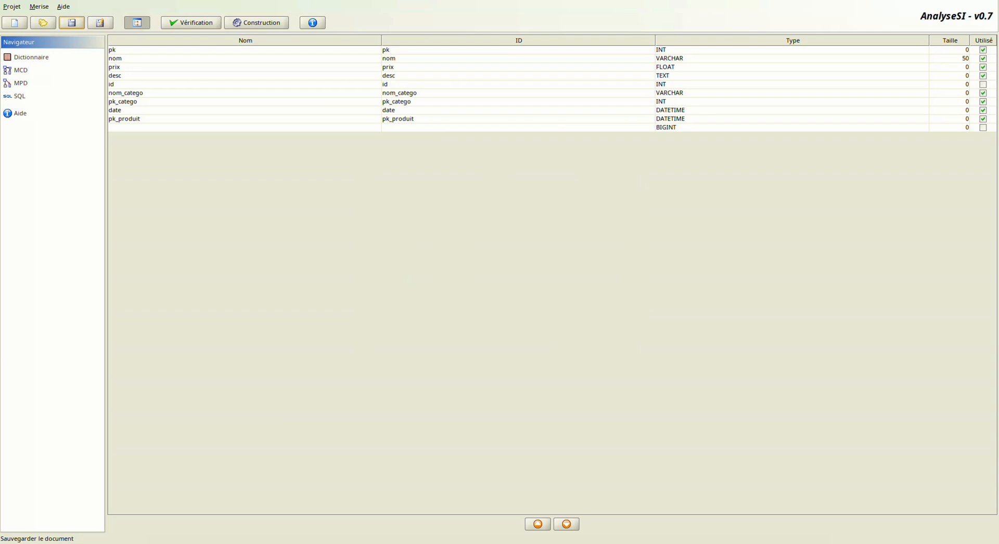
{"action": "left_click", "coordinate": [72, 22]}
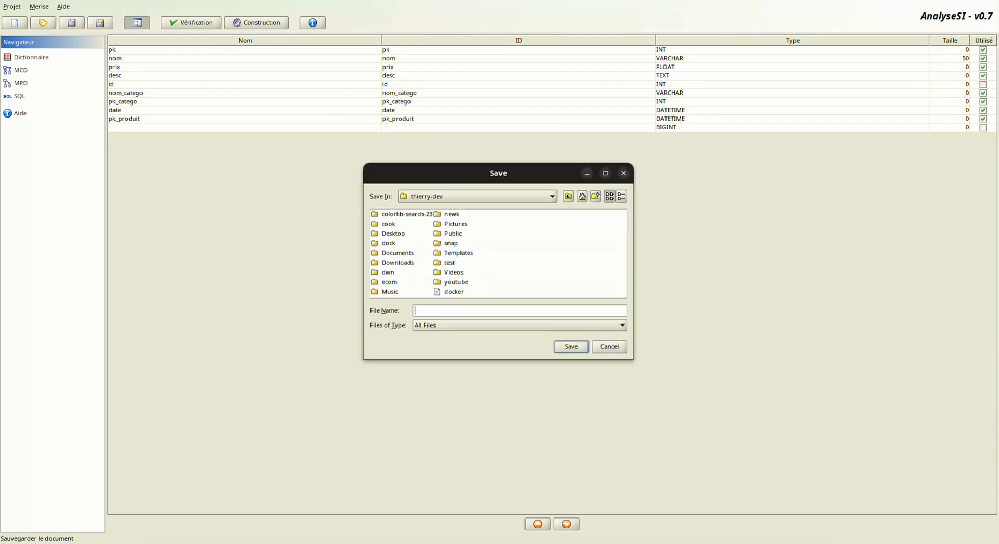
{"action": "left_click", "coordinate": [624, 173]}
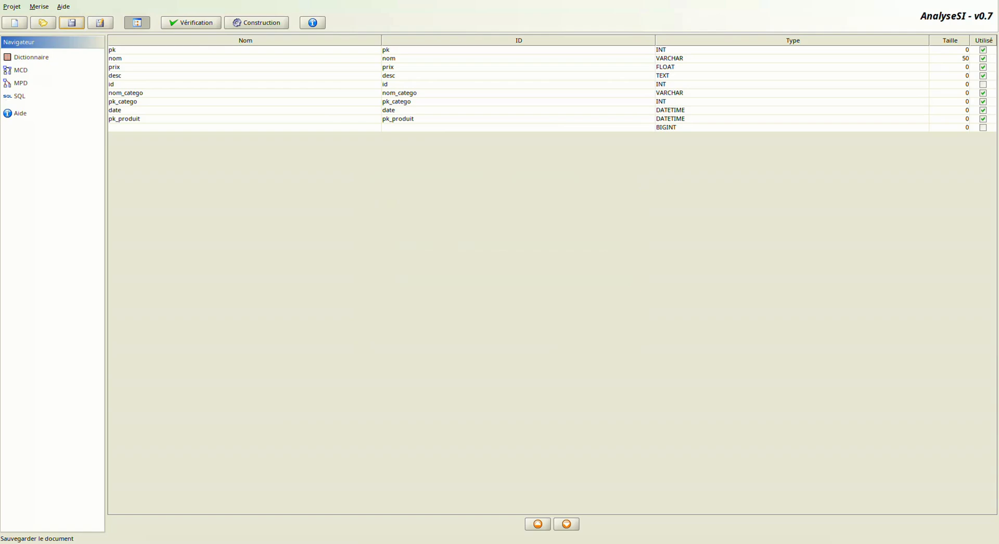
Step: Build the physical data model and its SQL script from the conceptual data model
{"action": "left_click", "coordinate": [20, 82]}
{"action": "left_click", "coordinate": [21, 70]}
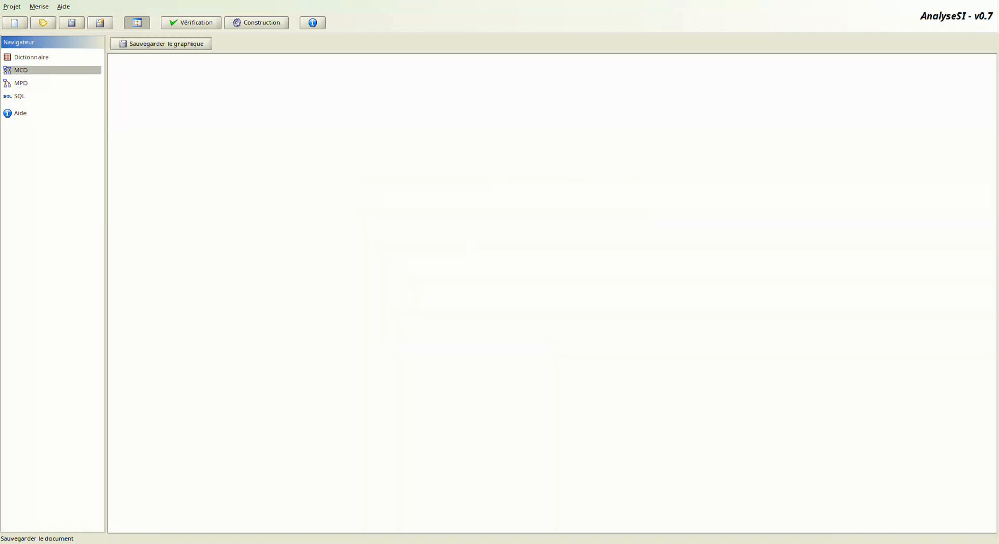
{"action": "left_click", "coordinate": [21, 82]}
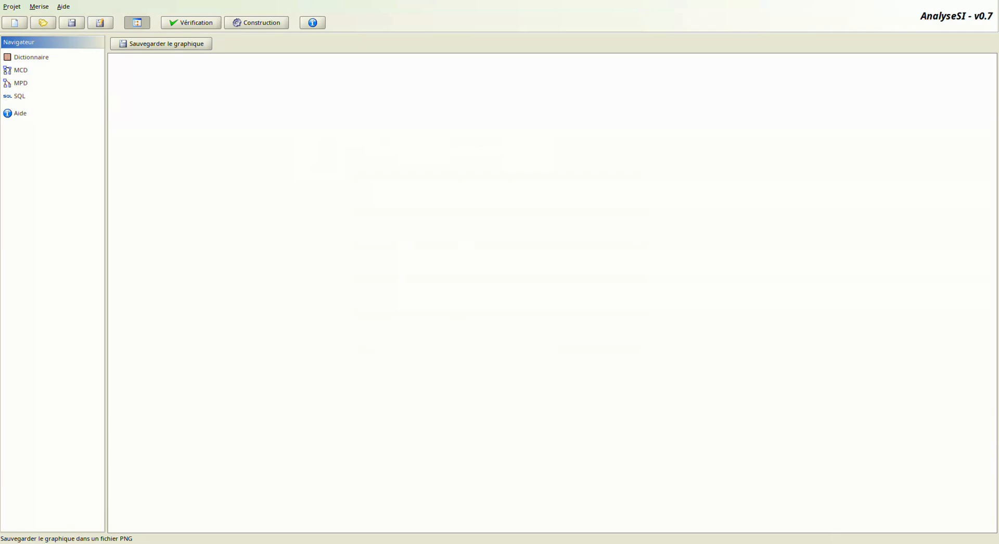
{"action": "left_click", "coordinate": [19, 96]}
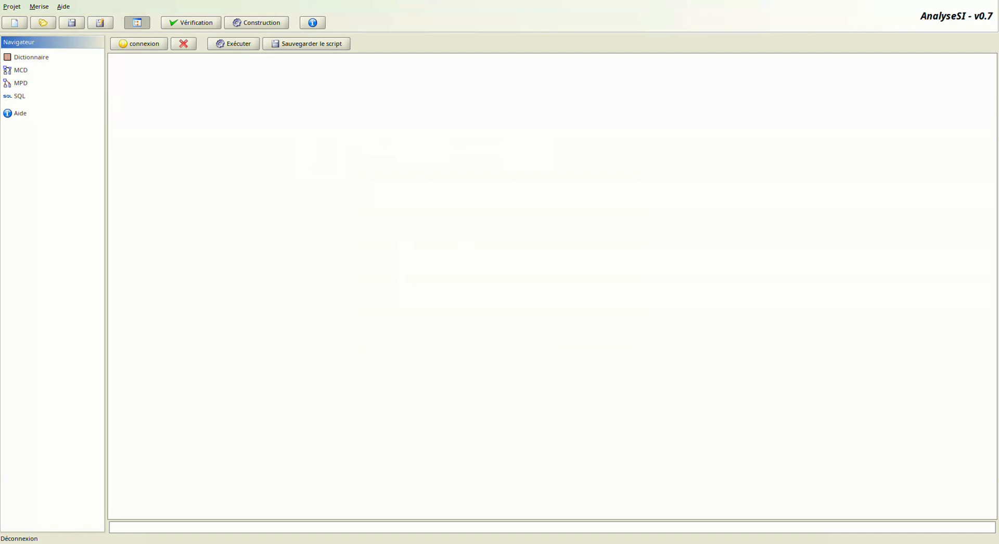
{"action": "left_click", "coordinate": [256, 23]}
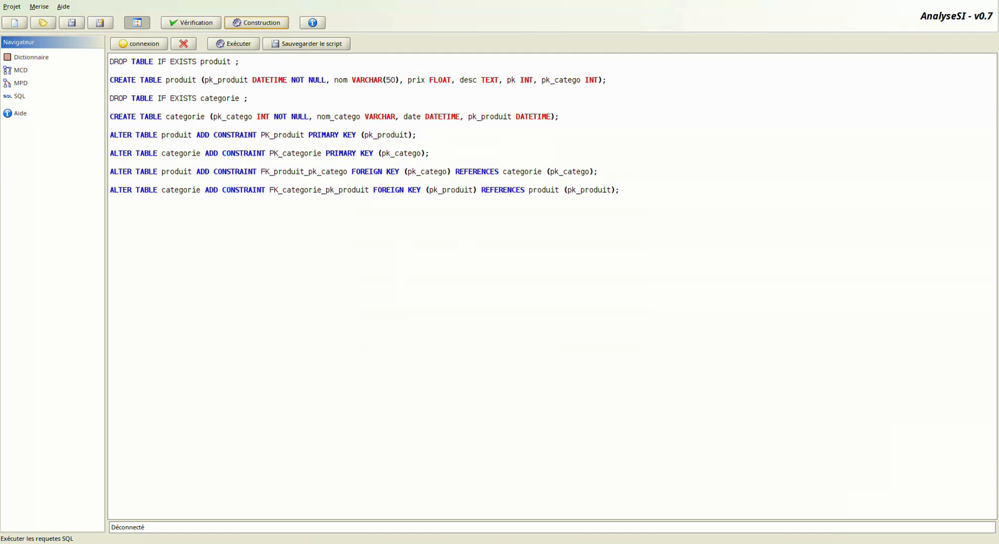
Step: Examine the tables of the physical data model, rebuild it and return to the SQL script
{"action": "left_click", "coordinate": [20, 83]}
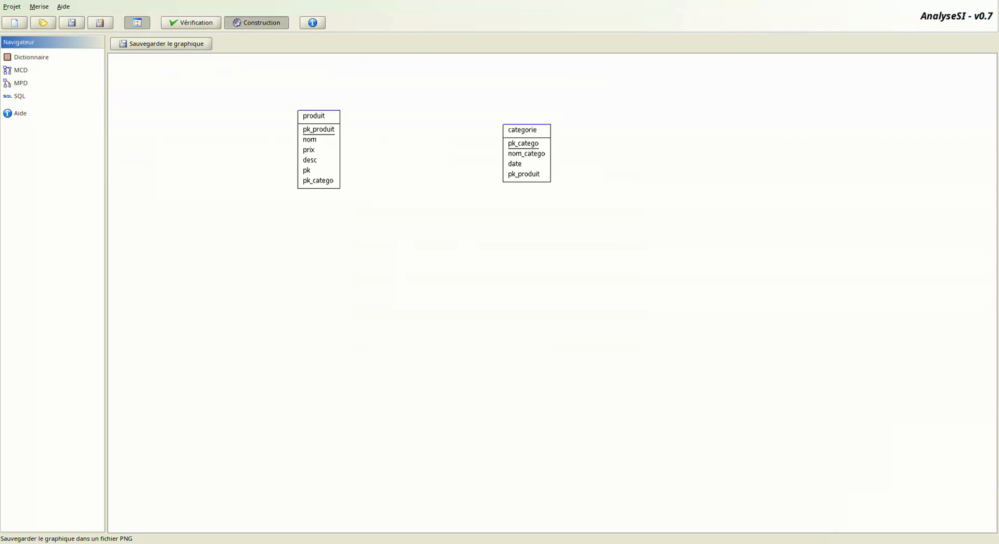
{"action": "left_click", "coordinate": [256, 23]}
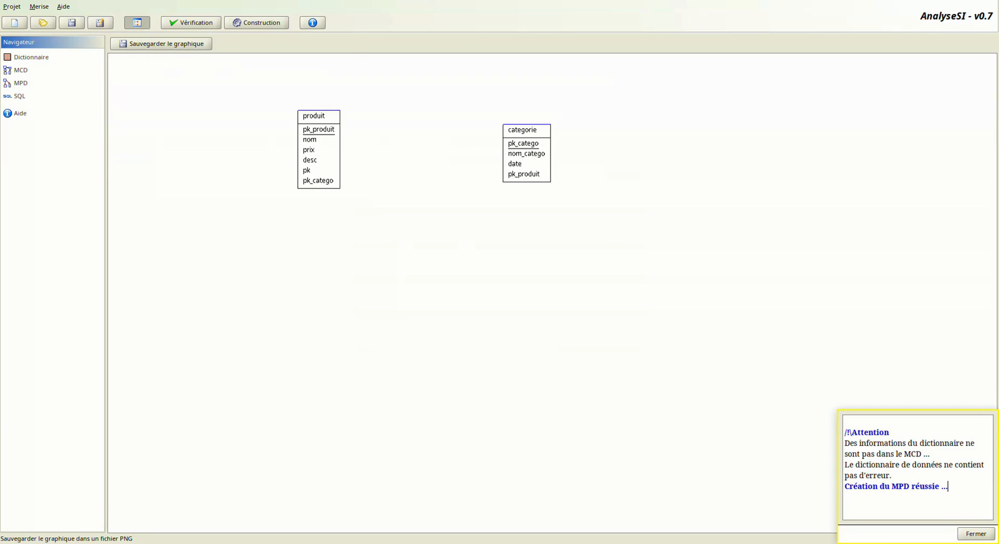
{"action": "left_click", "coordinate": [19, 96]}
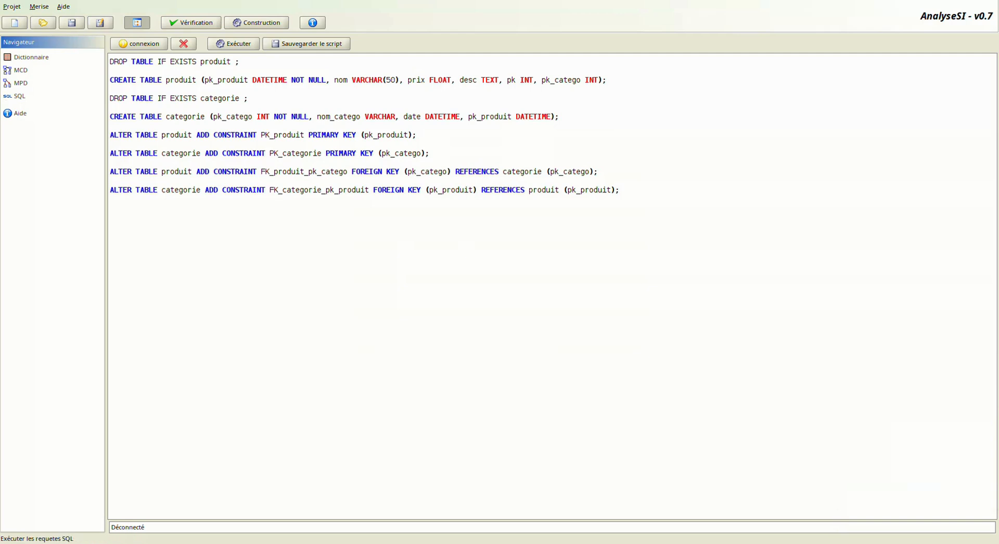
Step: Check the data dictionary and the generated SQL statements from the first CREATE TABLE to the last foreign key constraint
{"action": "left_click", "coordinate": [256, 22]}
{"action": "left_click", "coordinate": [31, 57]}
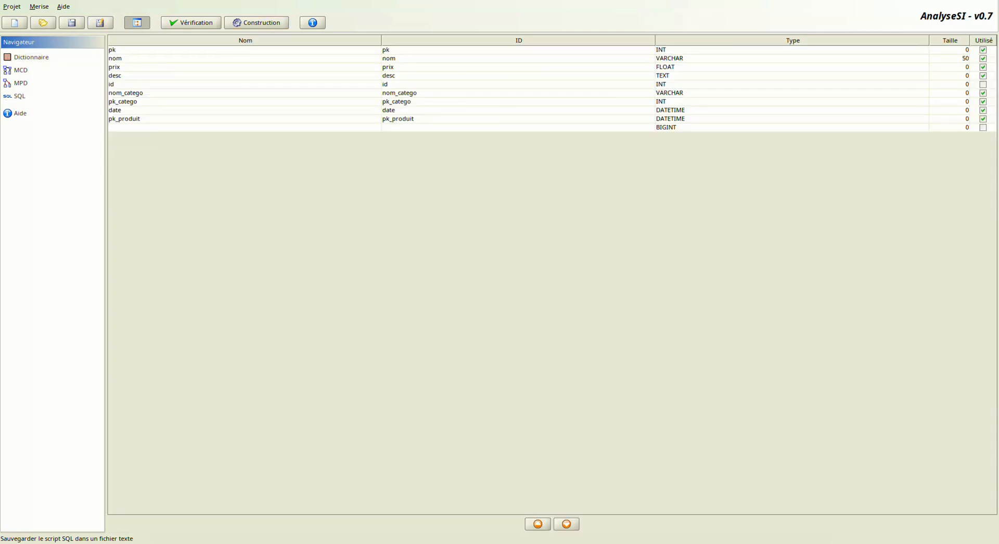
{"action": "left_click", "coordinate": [256, 22]}
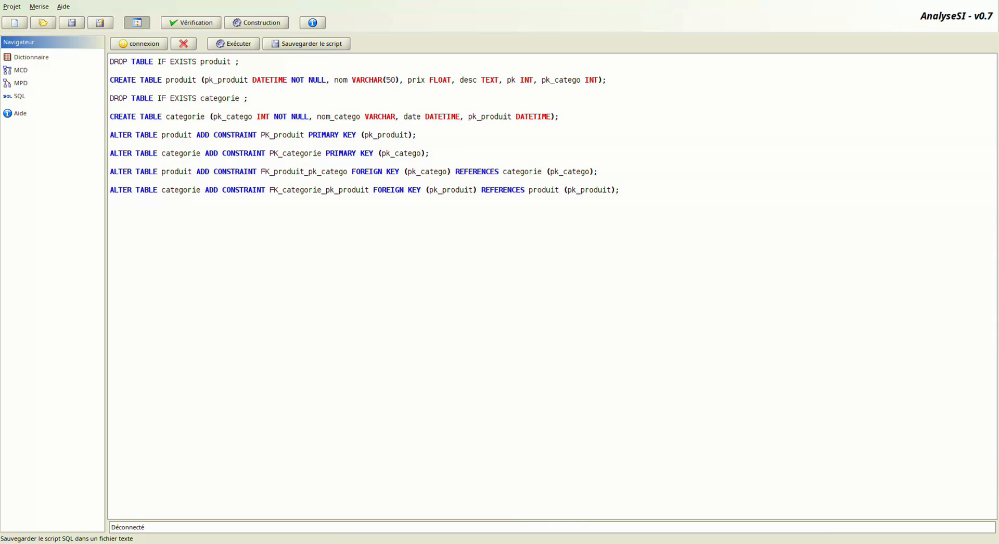
{"action": "left_click_drag", "start_coordinate": [620, 190], "coordinate": [110, 78]}
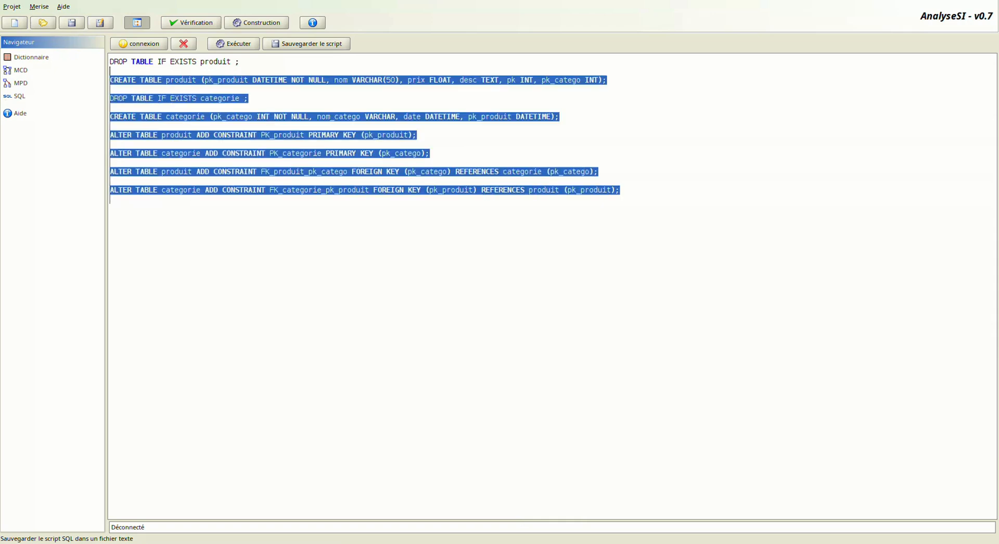
{"action": "left_click", "coordinate": [339, 135]}
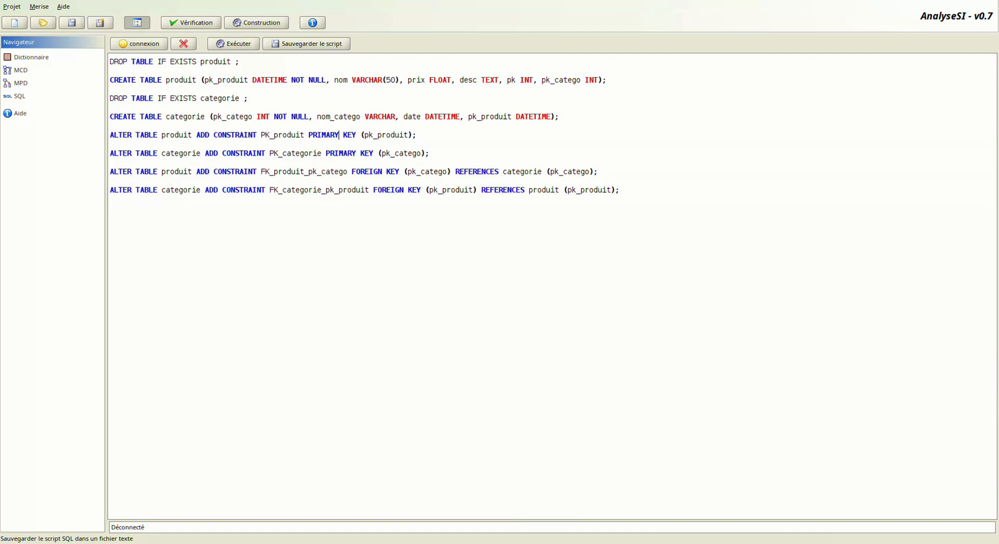